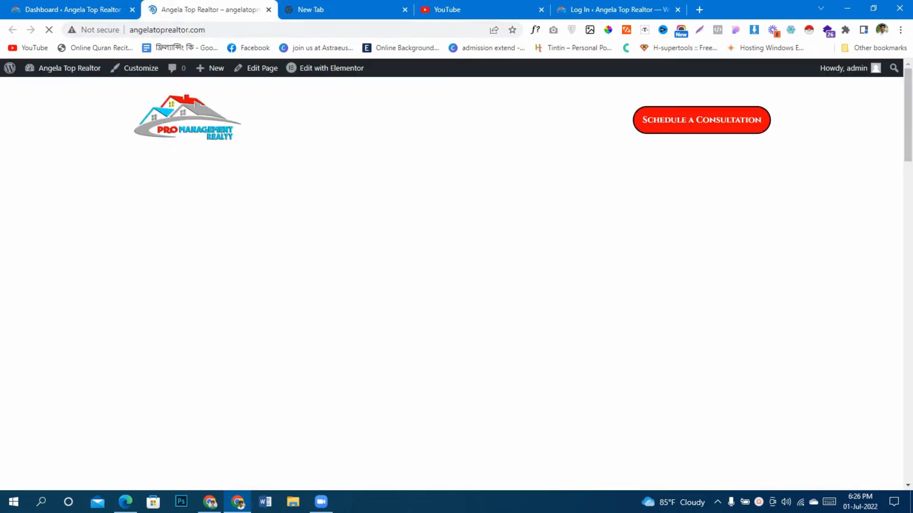
pyautogui.scroll(-20, 452, 284)
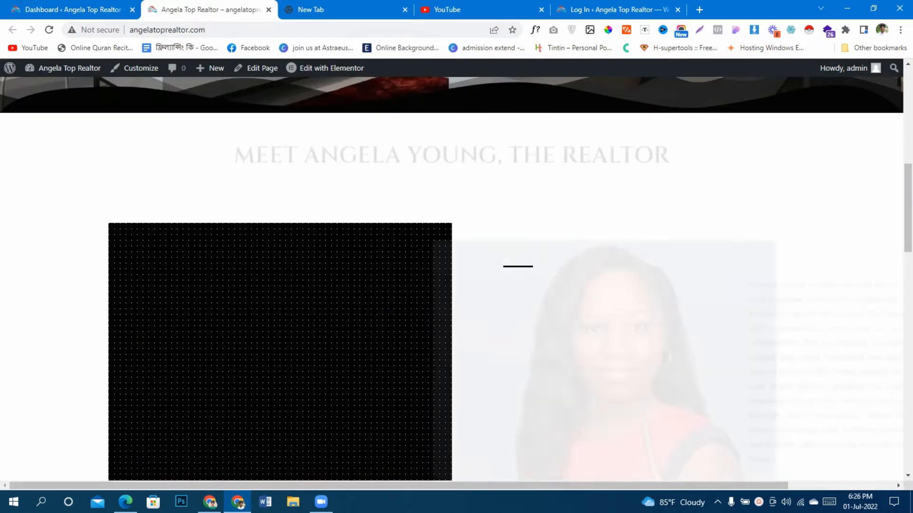
pyautogui.scroll(20, 452, 284)
pyautogui.scroll(1, 451, 284)
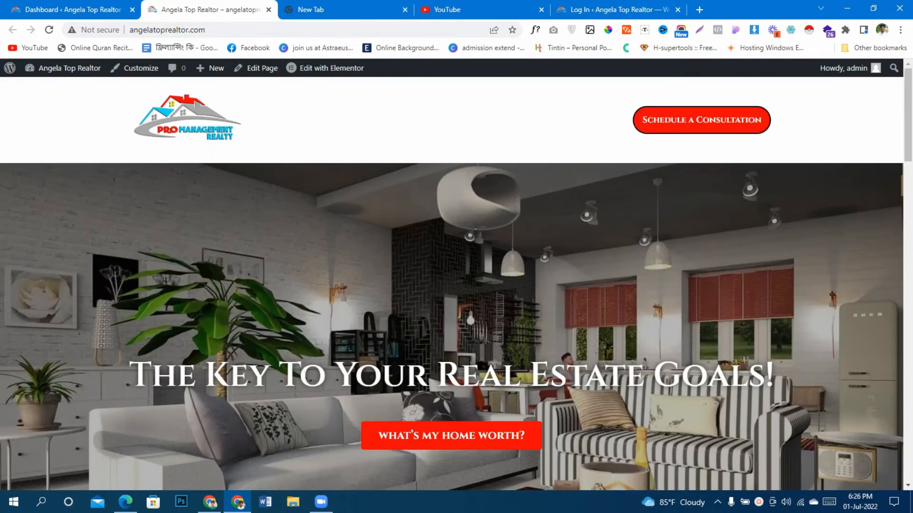
# Step: Find the Site Kit by Google plugin by searching new plugins for "google kit", and install and activate it
pyautogui.click(72, 9)
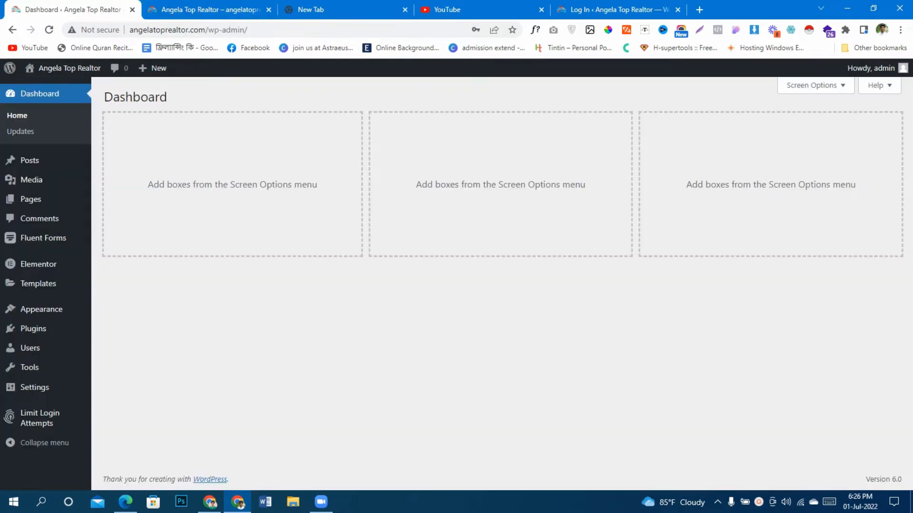
pyautogui.moveTo(33, 328)
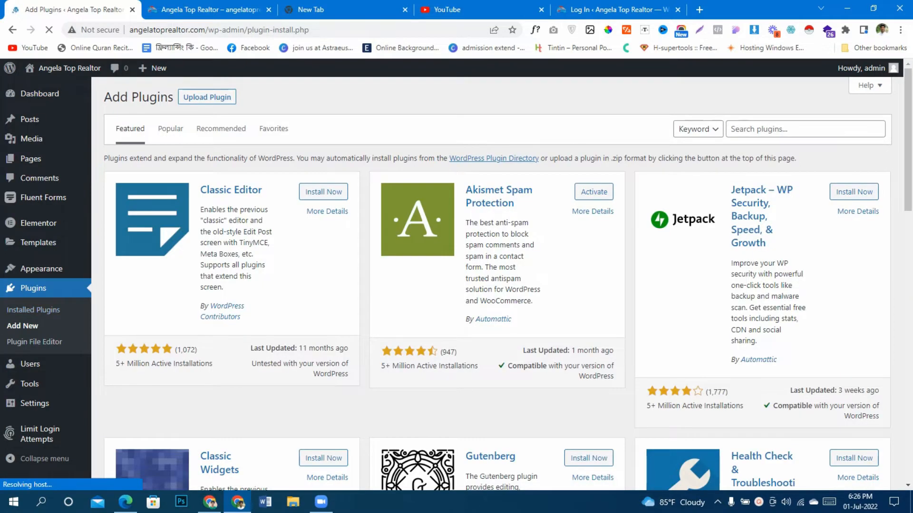
pyautogui.click(805, 130)
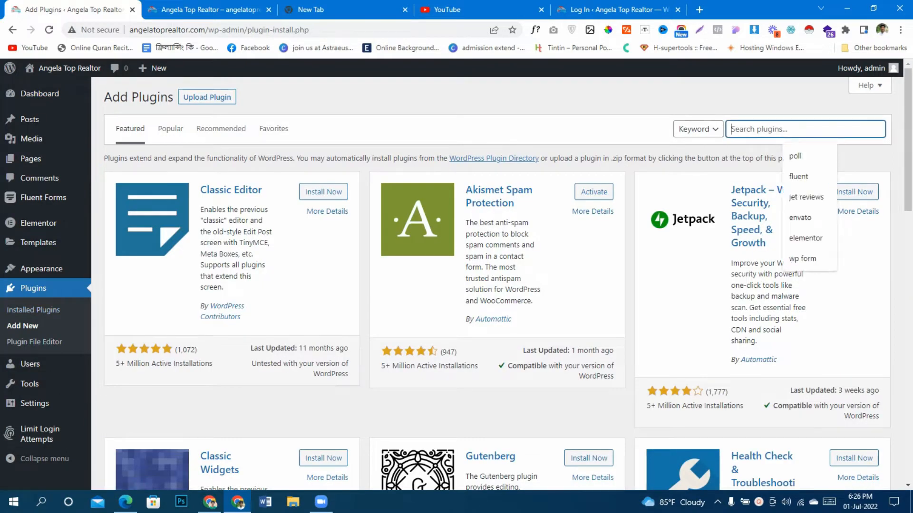
pyautogui.write('google kit')
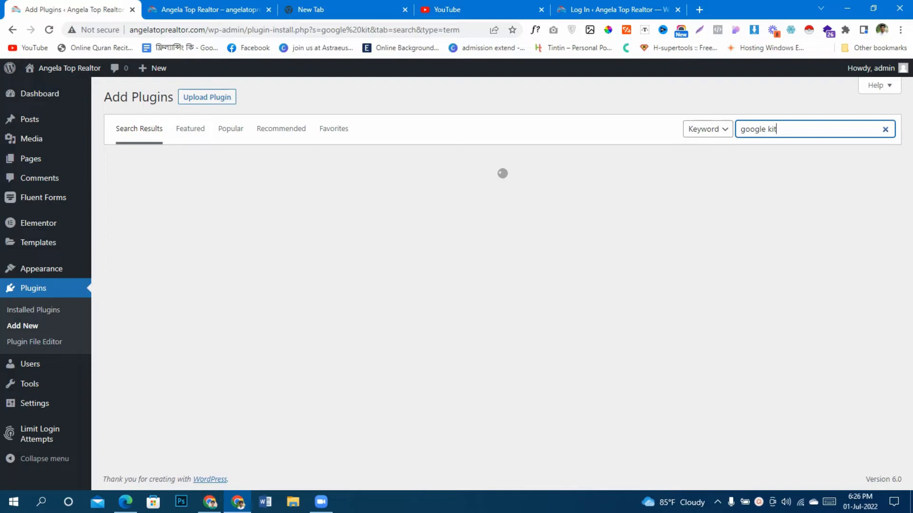
pyautogui.click(318, 194)
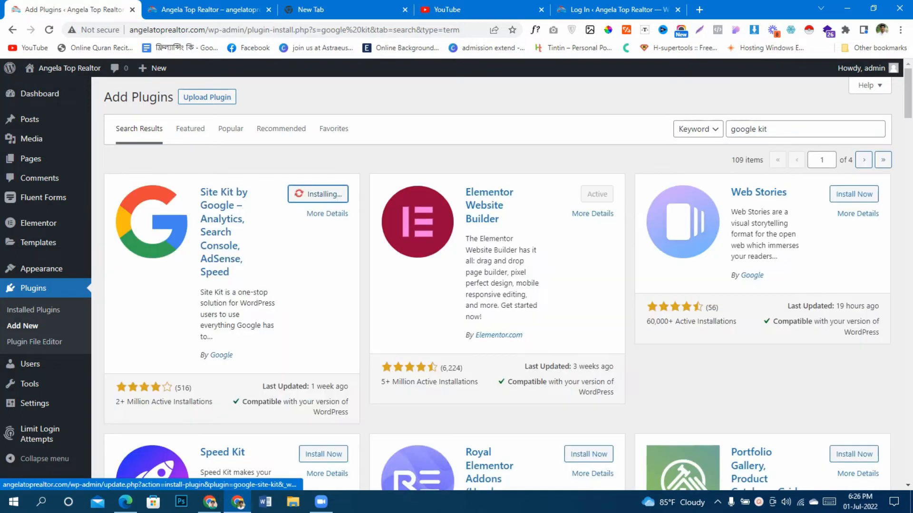
pyautogui.click(328, 194)
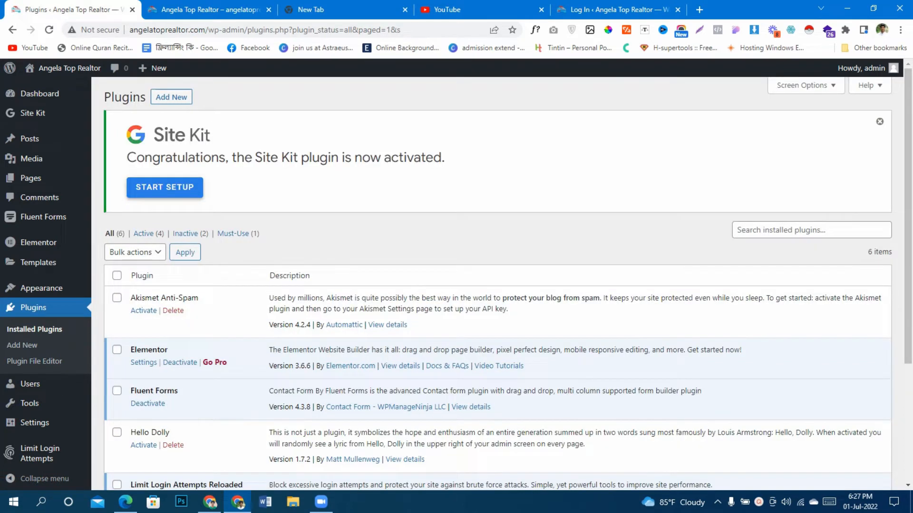
# Step: Start the Site Kit setup with Google Analytics and anonymous usage sharing enabled, and authorize it with the existing Google account
pyautogui.click(165, 187)
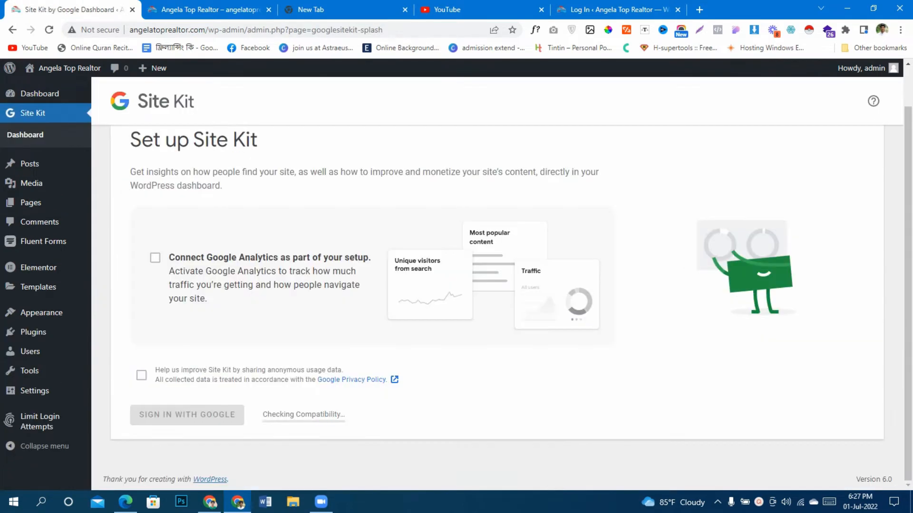
pyautogui.click(155, 257)
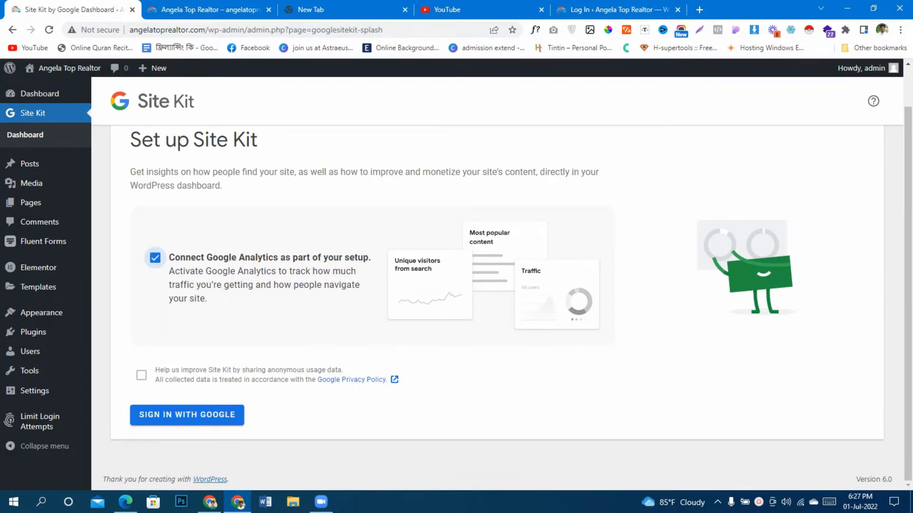
pyautogui.click(141, 376)
pyautogui.click(187, 415)
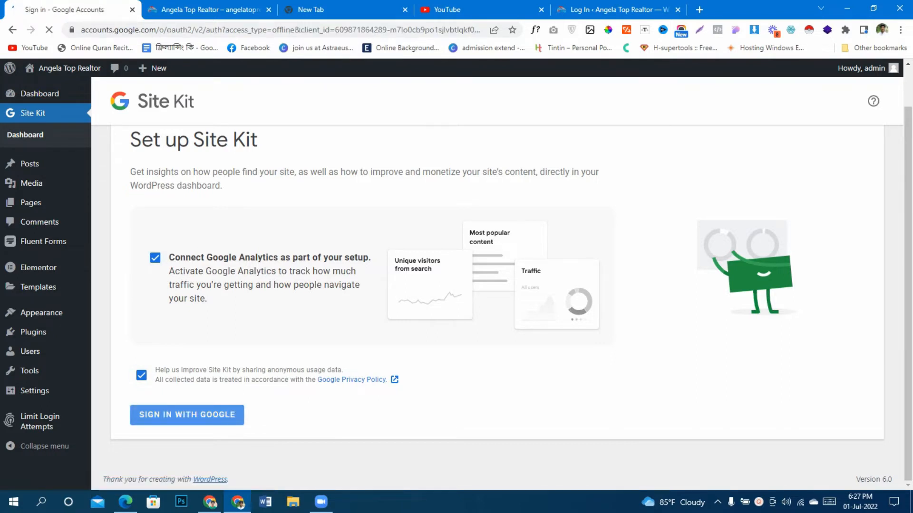
pyautogui.click(428, 283)
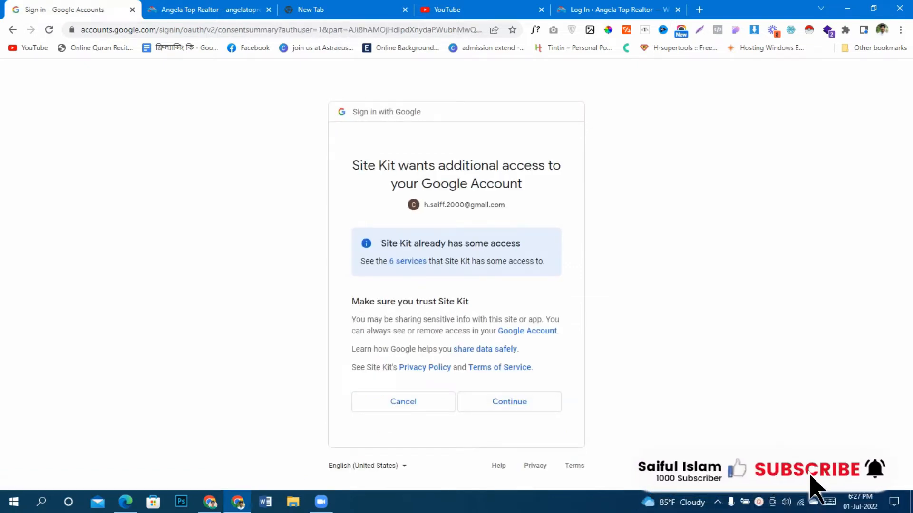
pyautogui.click(512, 403)
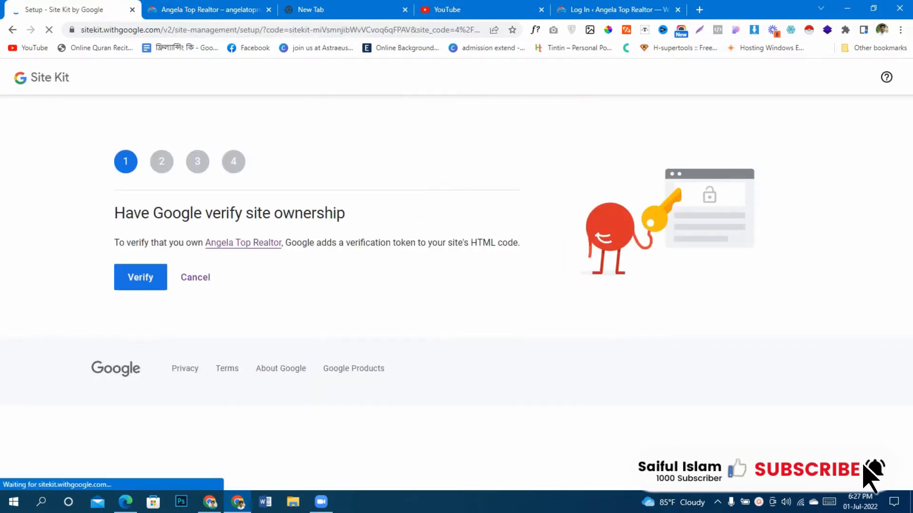
# Step: Verify ownership of the Angela Top Realtor site and set up Search Console for it
pyautogui.click(140, 277)
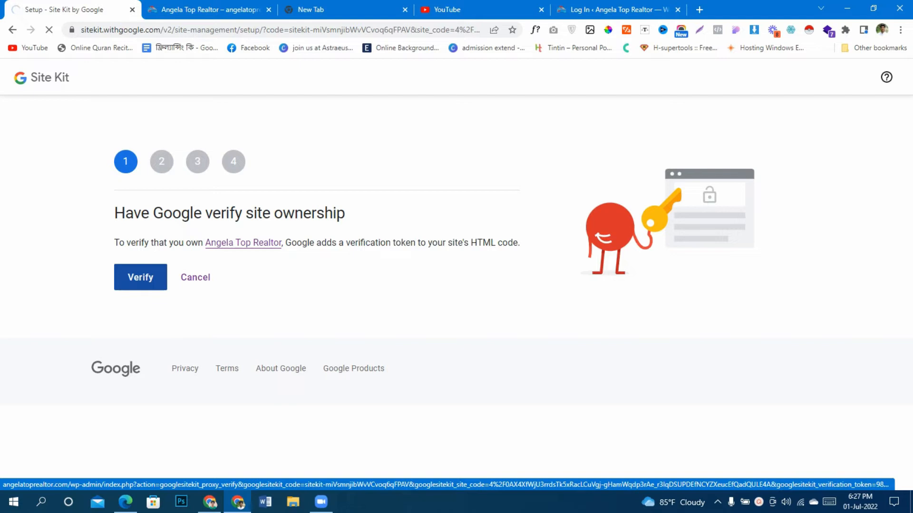
pyautogui.click(139, 291)
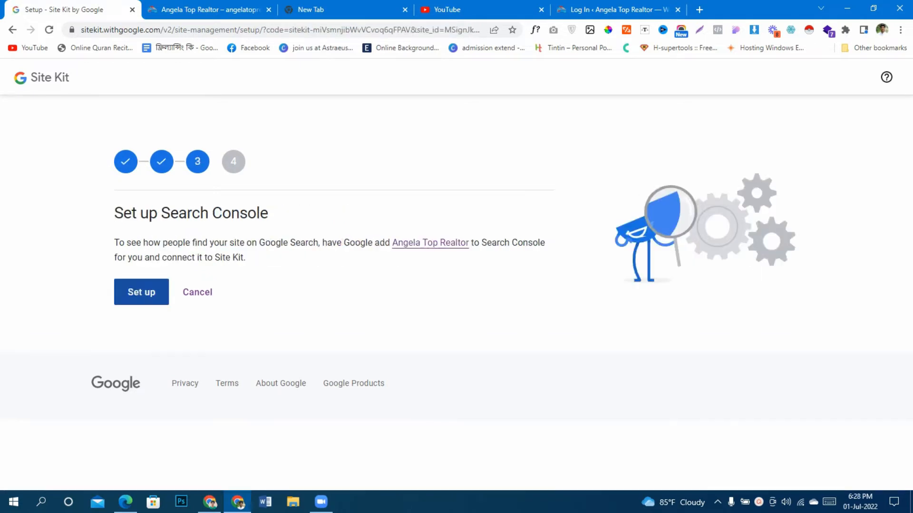
pyautogui.click(141, 290)
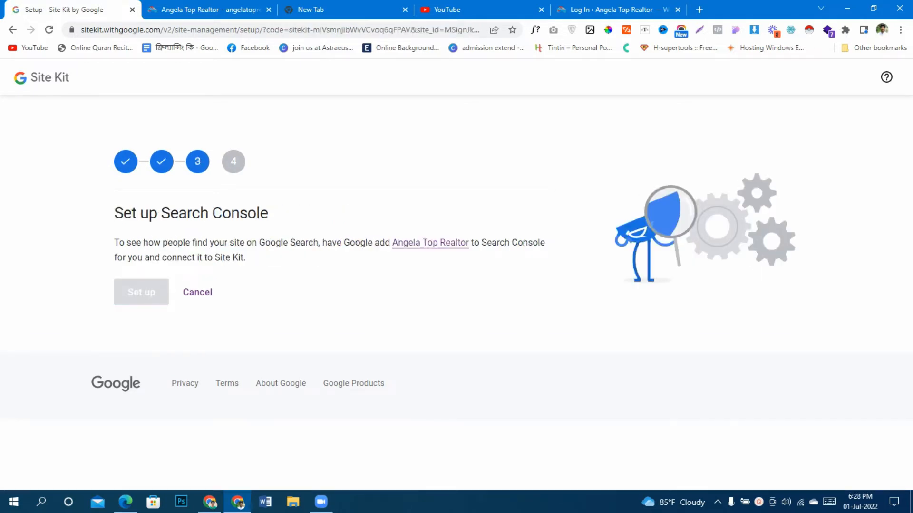
pyautogui.click(138, 291)
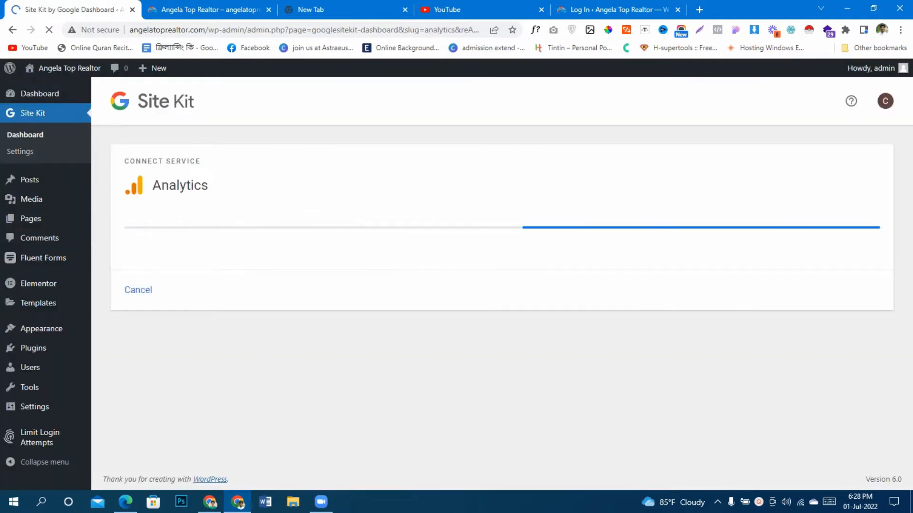
# Step: Create a new Analytics account with the pre-filled site details and grant Site Kit the requested permission
pyautogui.click(182, 252)
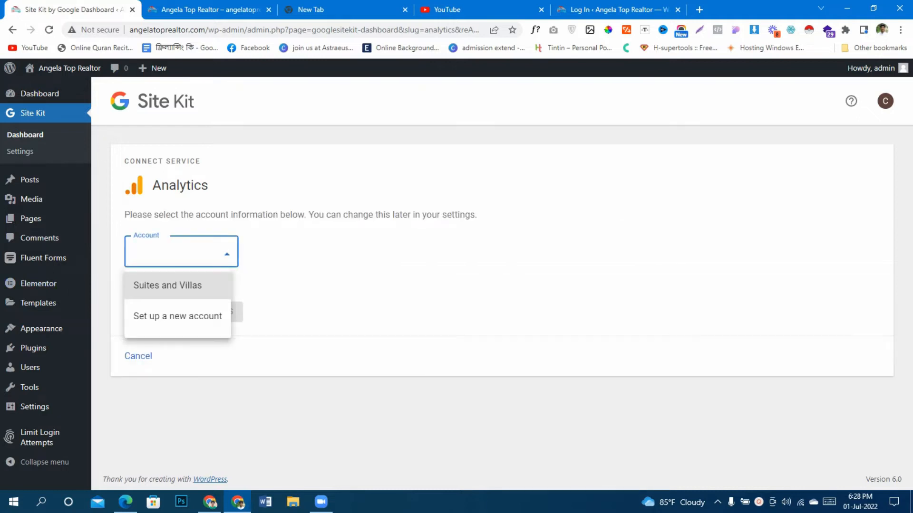
pyautogui.click(177, 316)
pyautogui.scroll(-2, 209, 309)
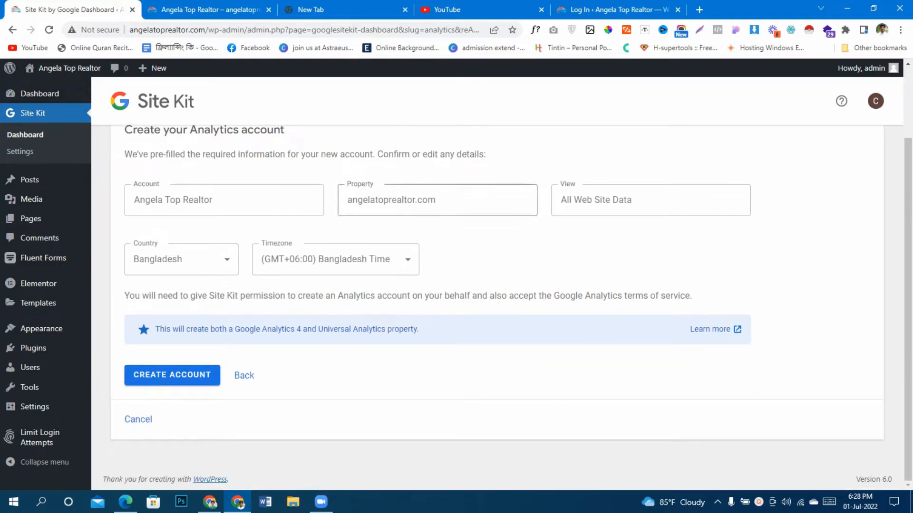
pyautogui.click(172, 375)
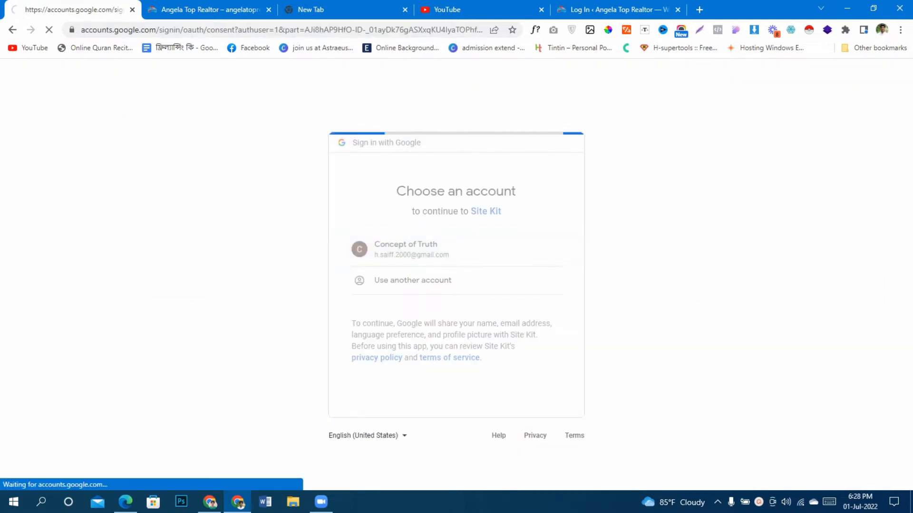
pyautogui.click(509, 401)
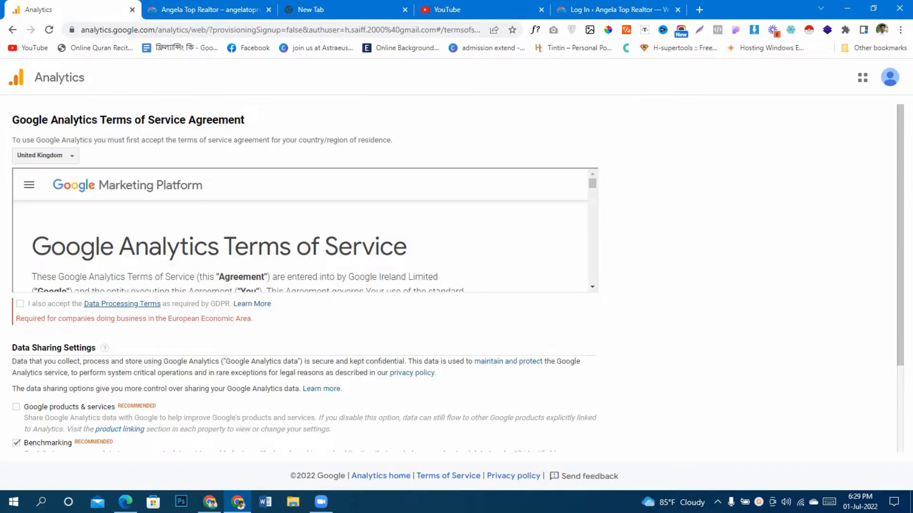
# Step: Accept the Analytics terms, including both data protection agreements, with Google products & services sharing enabled, and go to the Site Kit dashboard
pyautogui.click(20, 304)
pyautogui.scroll(-4, 304, 238)
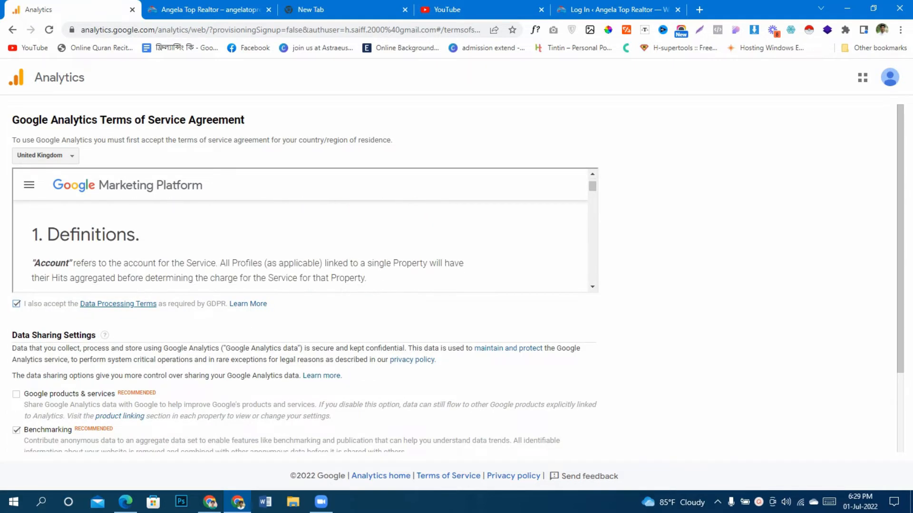
pyautogui.click(16, 394)
pyautogui.scroll(-8, 19, 402)
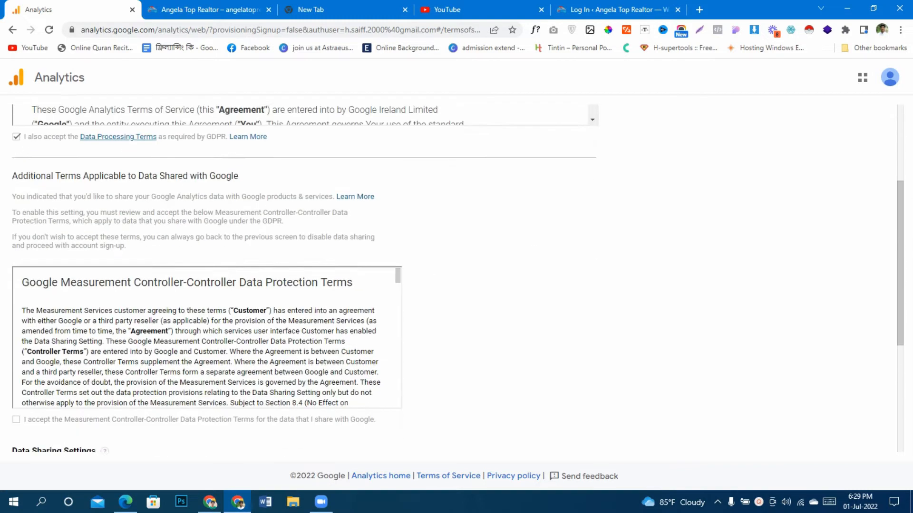
pyautogui.click(31, 443)
pyautogui.scroll(-1, 304, 281)
pyautogui.click(20, 191)
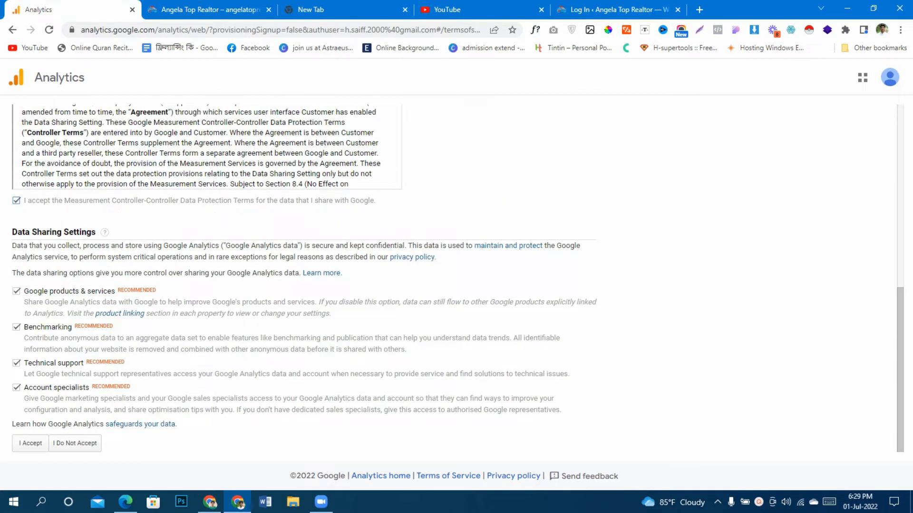
pyautogui.click(30, 443)
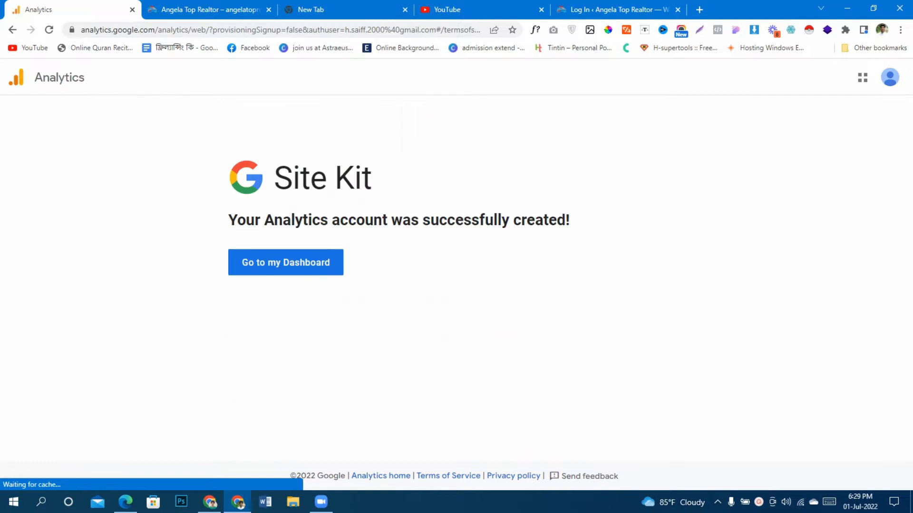
pyautogui.click(285, 263)
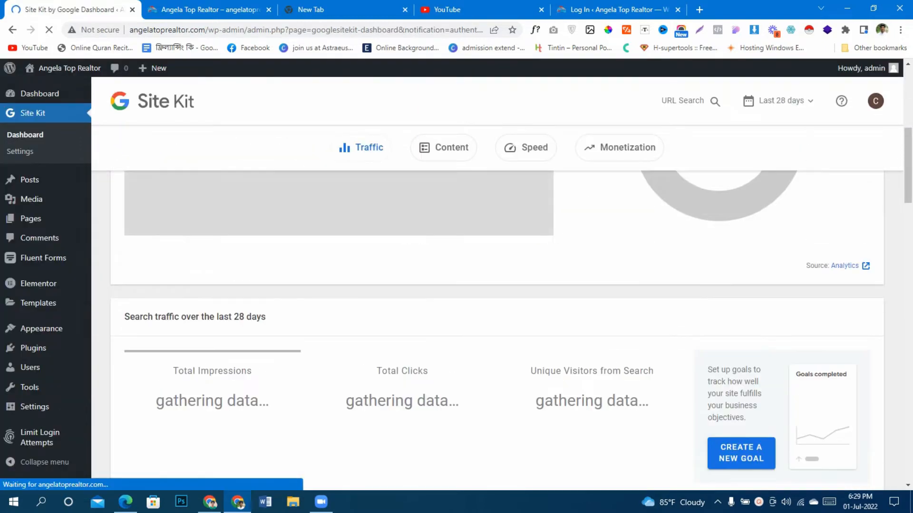
# Step: Open the Search Console performance report from the dashboard's top search queries section and check the site's property selection
pyautogui.scroll(-20, 497, 331)
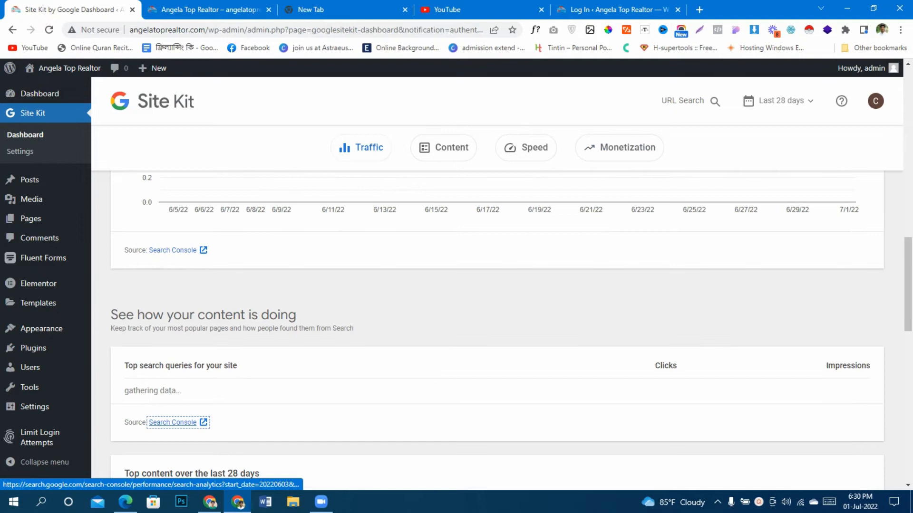
pyautogui.press('Return')
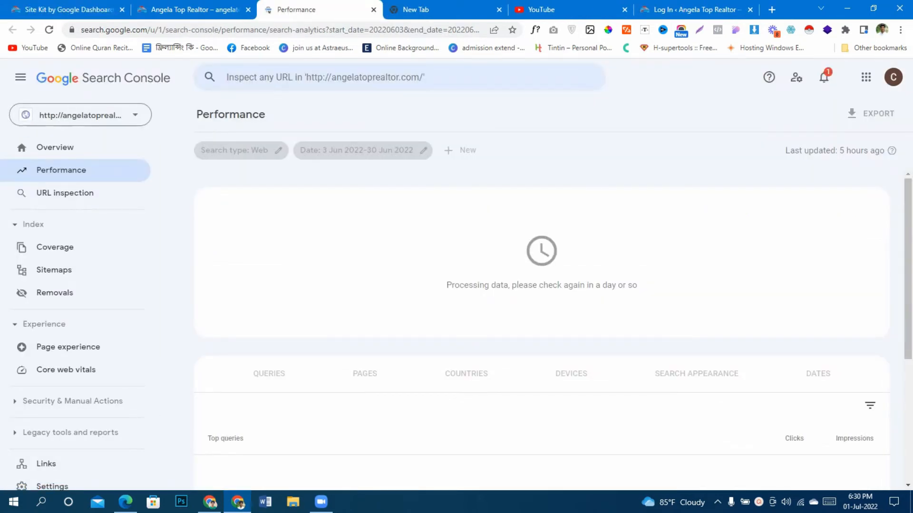
pyautogui.click(80, 115)
pyautogui.press('Escape')
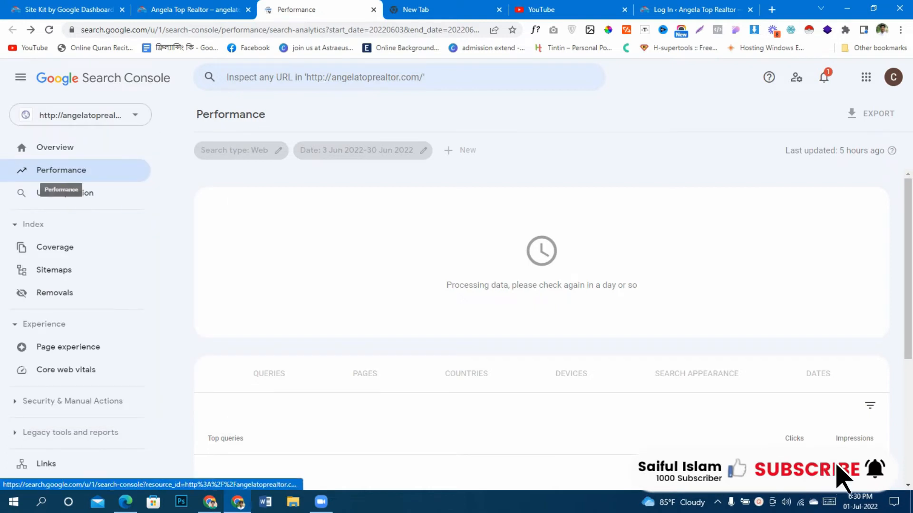
pyautogui.click(80, 115)
pyautogui.click(76, 166)
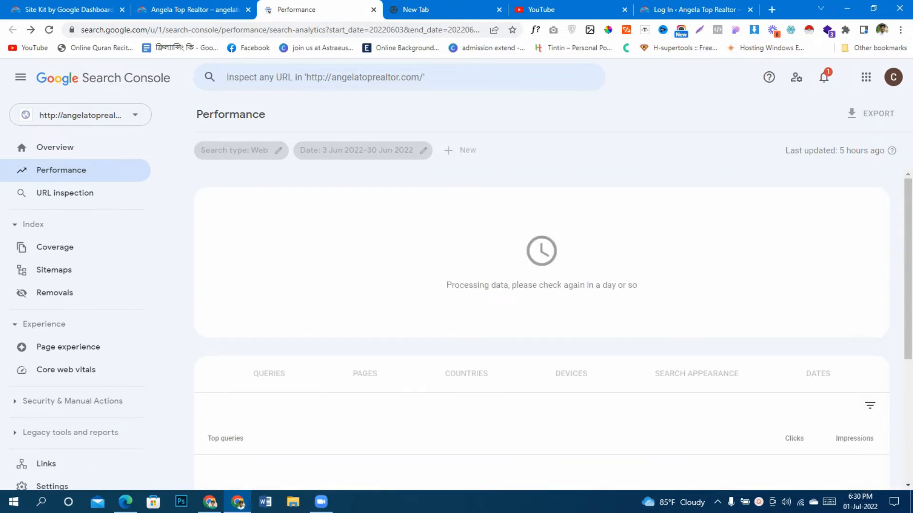
# Step: Return to the Site Kit dashboard and review its search traffic and content sections
pyautogui.click(195, 9)
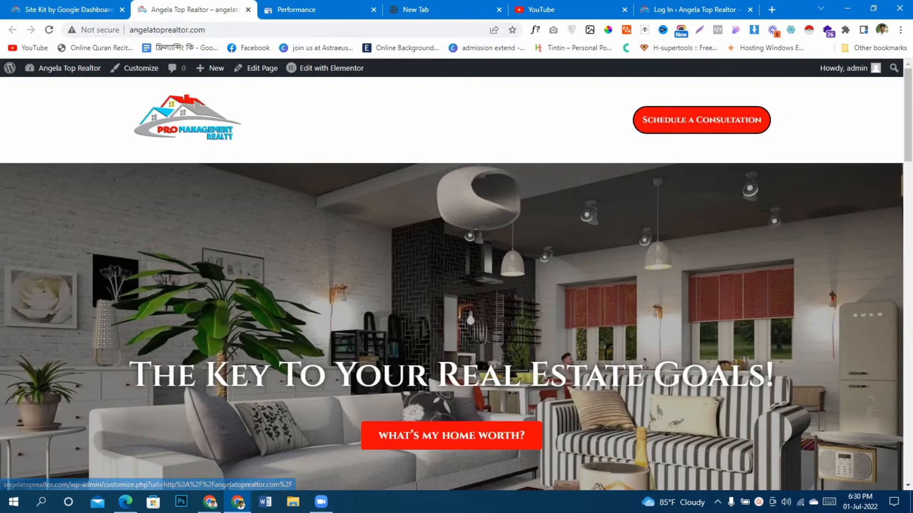
pyautogui.click(72, 9)
pyautogui.scroll(-7, 497, 333)
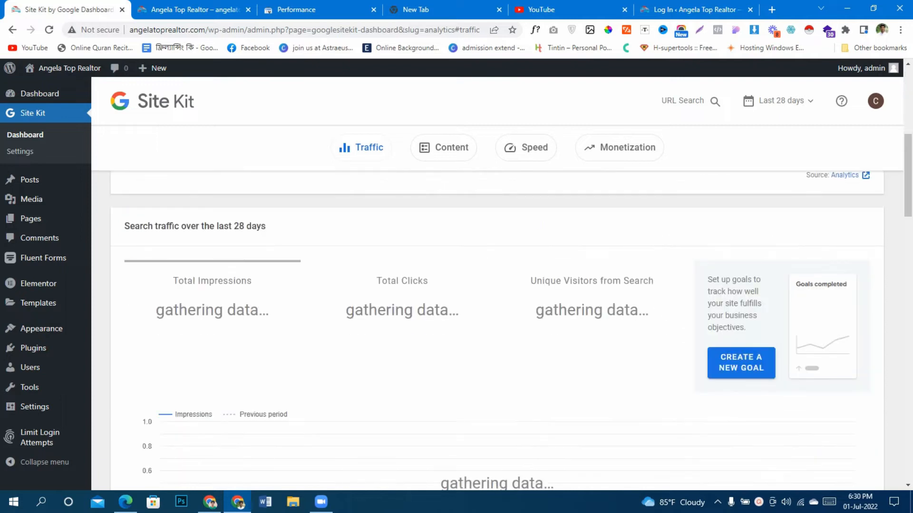
pyautogui.scroll(-6, 497, 333)
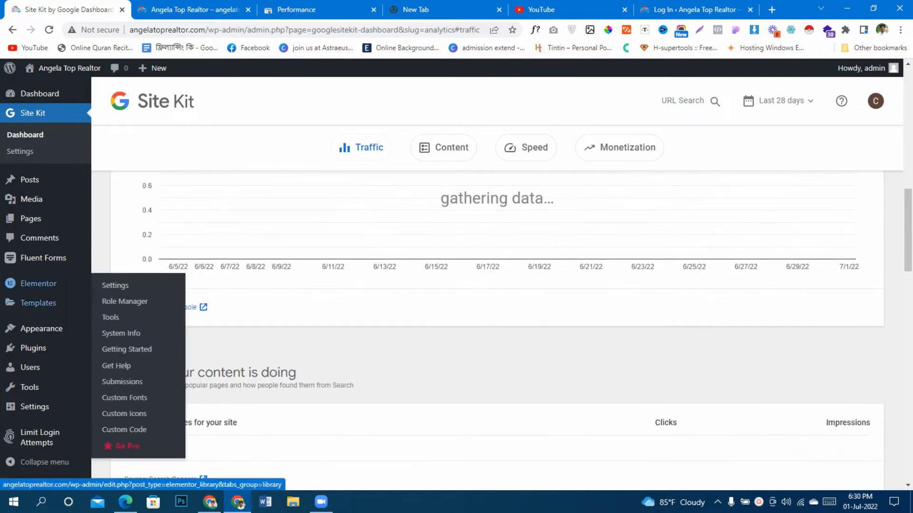
# Step: Search the WordPress plugin directory for "SEO" and install and activate the Yoast SEO plugin
pyautogui.moveTo(42, 406)
pyautogui.moveTo(34, 348)
pyautogui.click(117, 366)
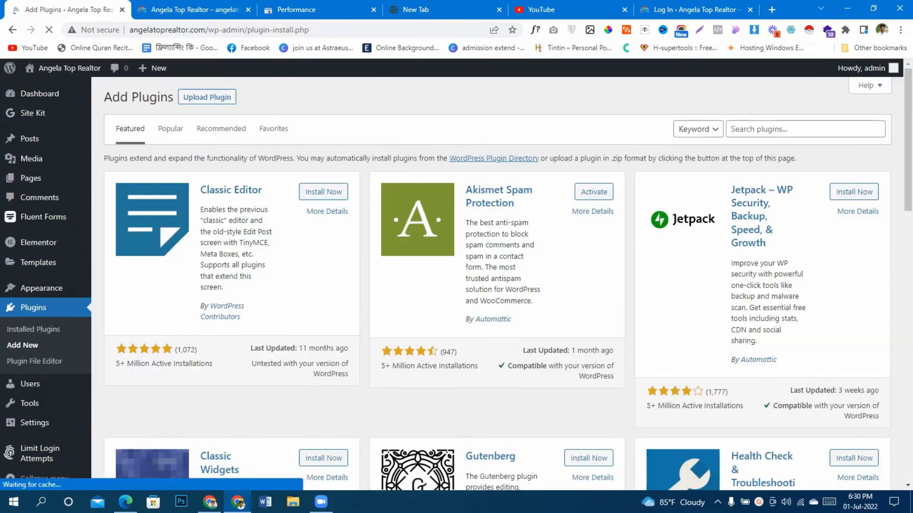
pyautogui.click(799, 130)
pyautogui.write('SEO')
pyautogui.press('Return')
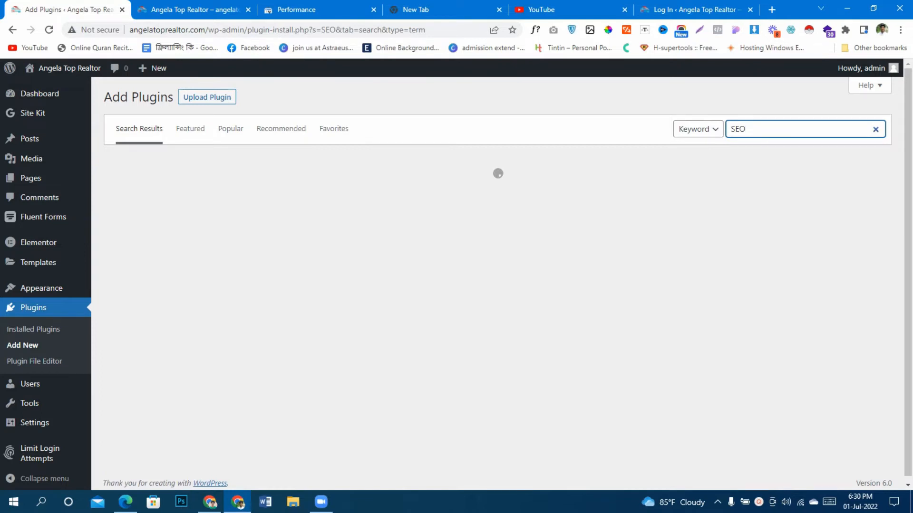
pyautogui.click(318, 194)
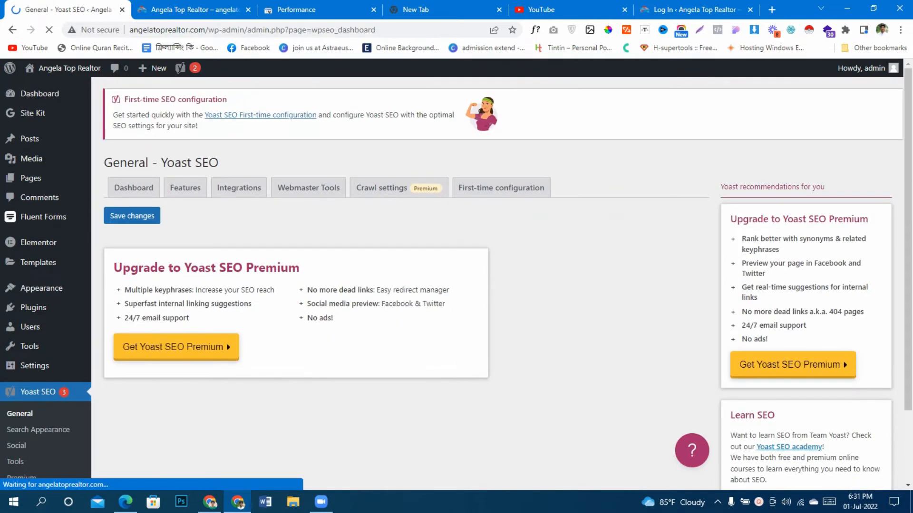
# Step: Open the XML sitemap from Yoast SEO's general features and copy the sitemap_index.xml part of its address
pyautogui.click(185, 187)
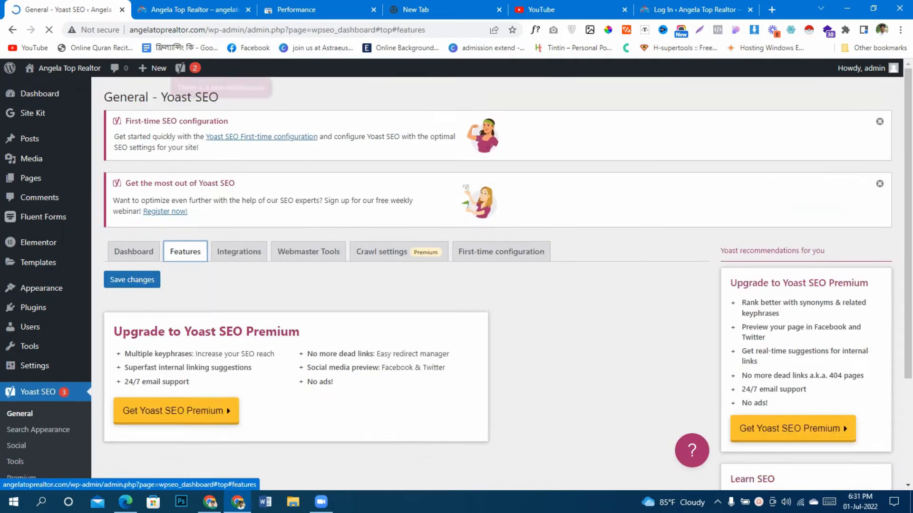
pyautogui.scroll(-7, 475, 285)
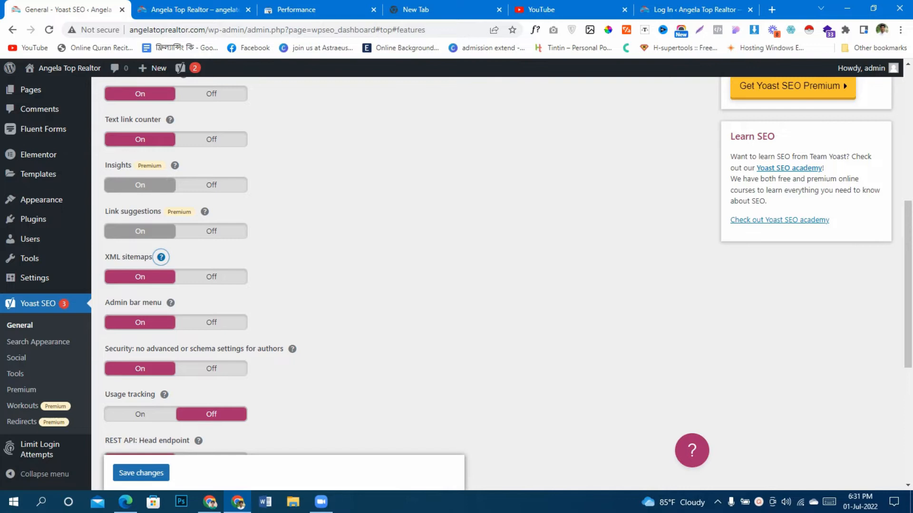
pyautogui.click(161, 257)
pyautogui.click(308, 275)
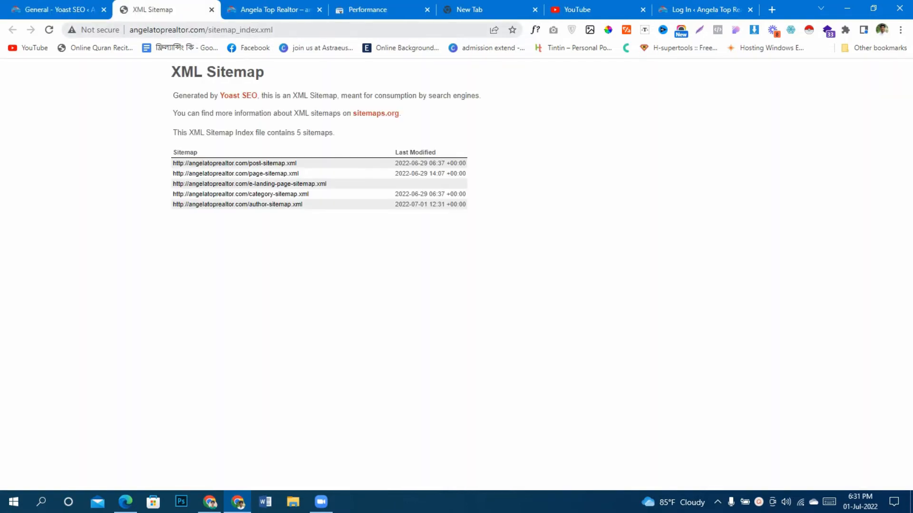
pyautogui.moveTo(208, 30); pyautogui.dragTo(274, 30)
# Step: Submit sitemap_index.xml as a new sitemap for the site in Google Search Console and dismiss the confirmation
pyautogui.hotkey('ctrl', 'Tab')
pyautogui.hotkey('ctrl', 'Tab')
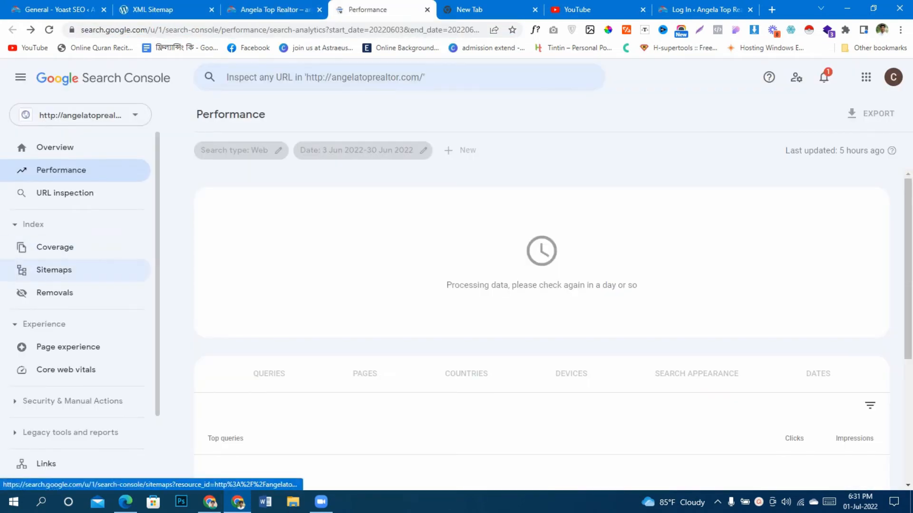
pyautogui.click(54, 270)
pyautogui.write('sitemap_index.xml')
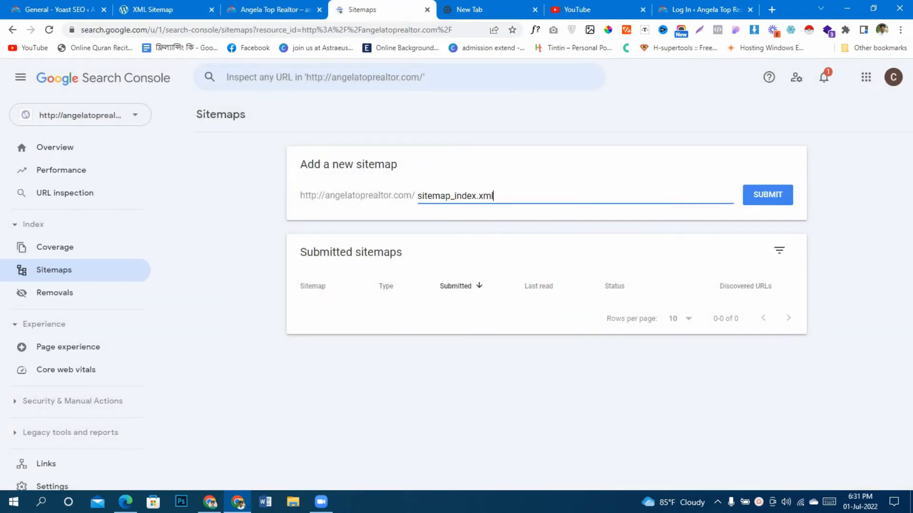
pyautogui.click(767, 195)
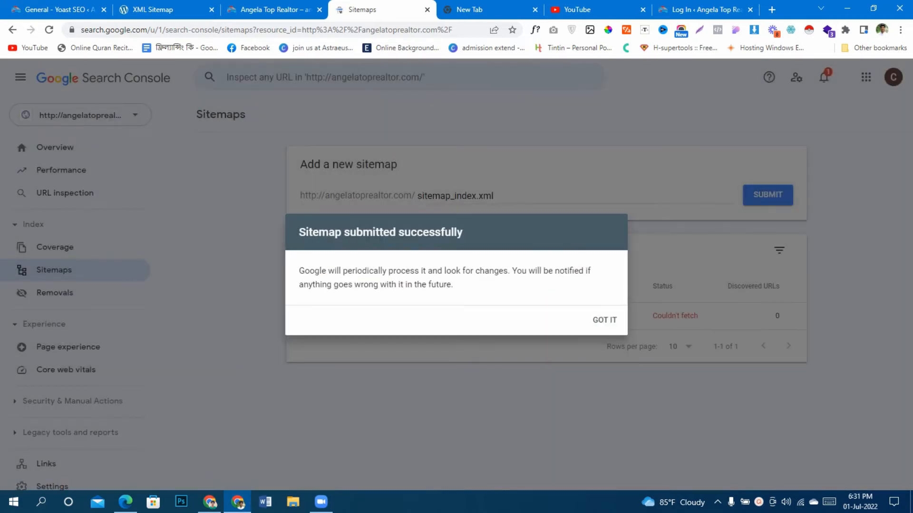
pyautogui.click(604, 320)
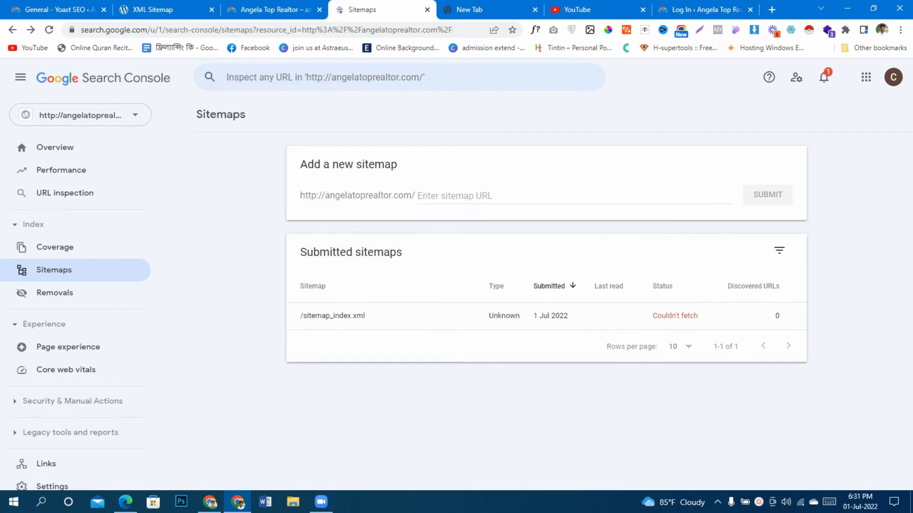
# Step: Compare the submitted entry with the generated XML sitemap and reload Search Console's Sitemaps report to recheck its status
pyautogui.click(157, 10)
pyautogui.click(258, 10)
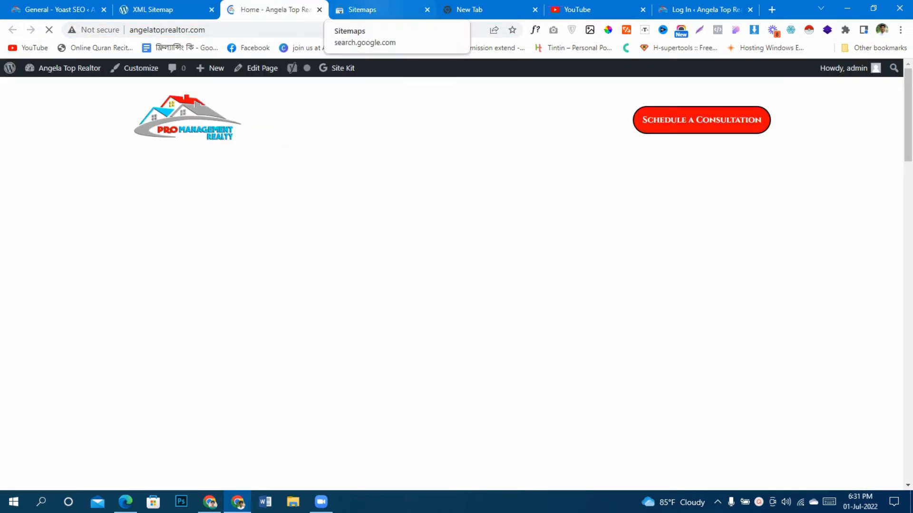
pyautogui.click(361, 9)
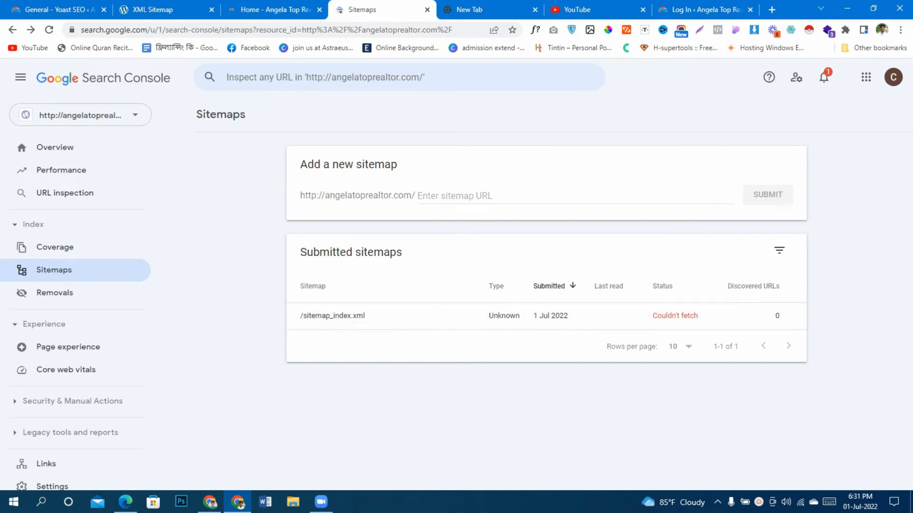
pyautogui.click(157, 10)
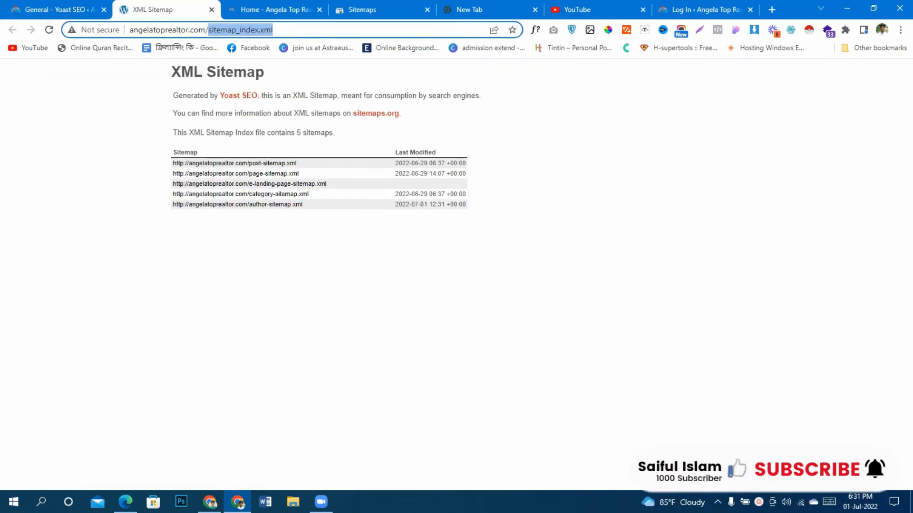
pyautogui.click(373, 9)
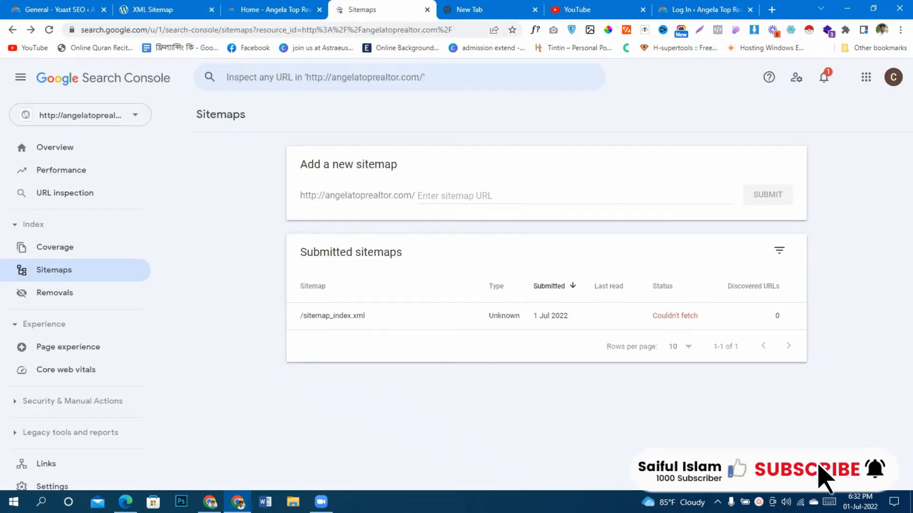
pyautogui.press('F5')
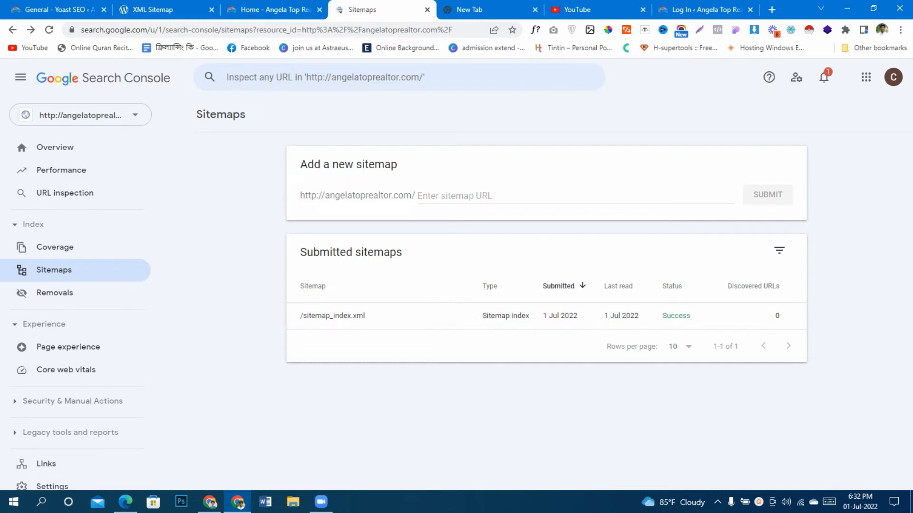
pyautogui.hotkey('ctrl', 'shift', 'Tab')
pyautogui.hotkey('ctrl', 'shift', 'Tab')
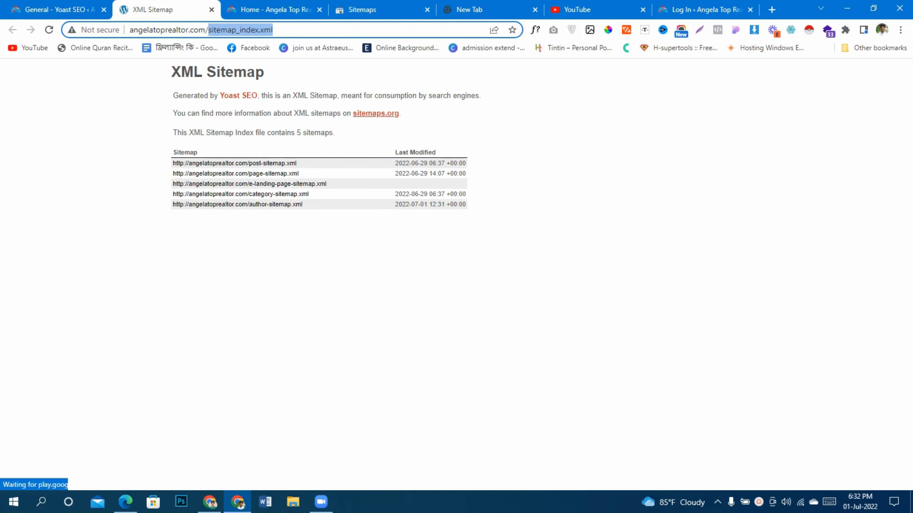
pyautogui.click(62, 10)
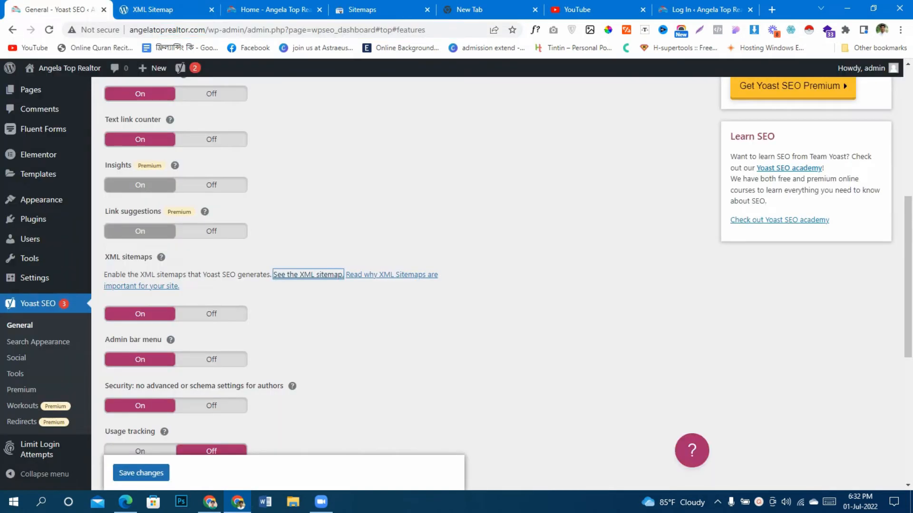
pyautogui.hotkey('ctrl', 'Tab')
pyautogui.hotkey('ctrl', 'Tab')
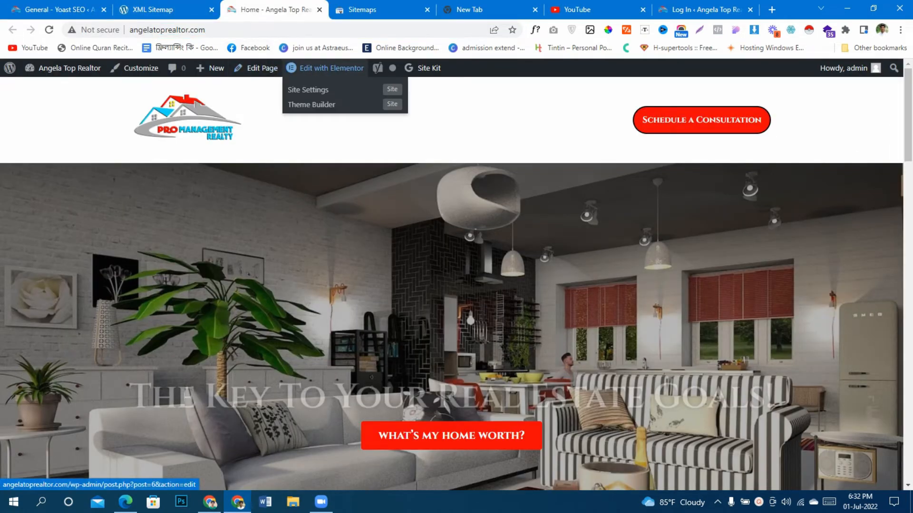
# Step: Load the WordPress admin in place of the XML sitemap, list all pages, and open the Home page in Elementor in a new tab
pyautogui.hotkey('ctrl', 'shift', 'Tab')
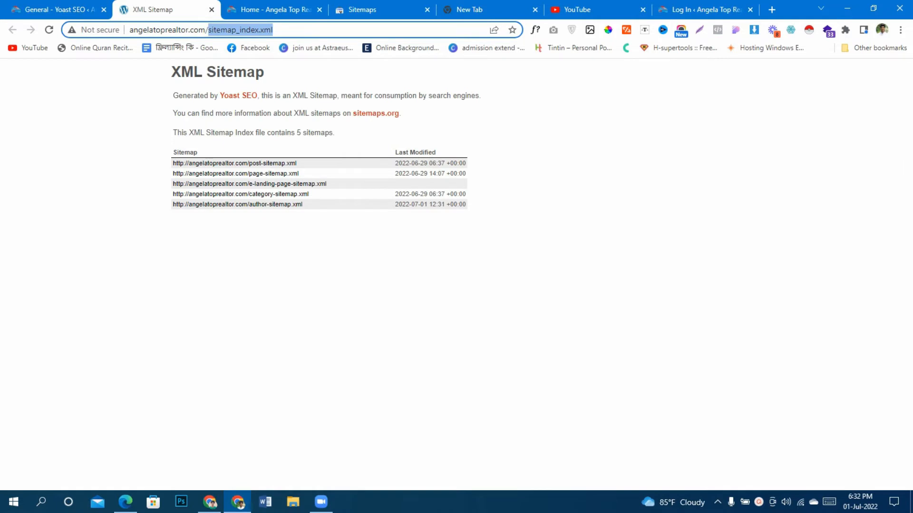
pyautogui.write('w')
pyautogui.press('Return')
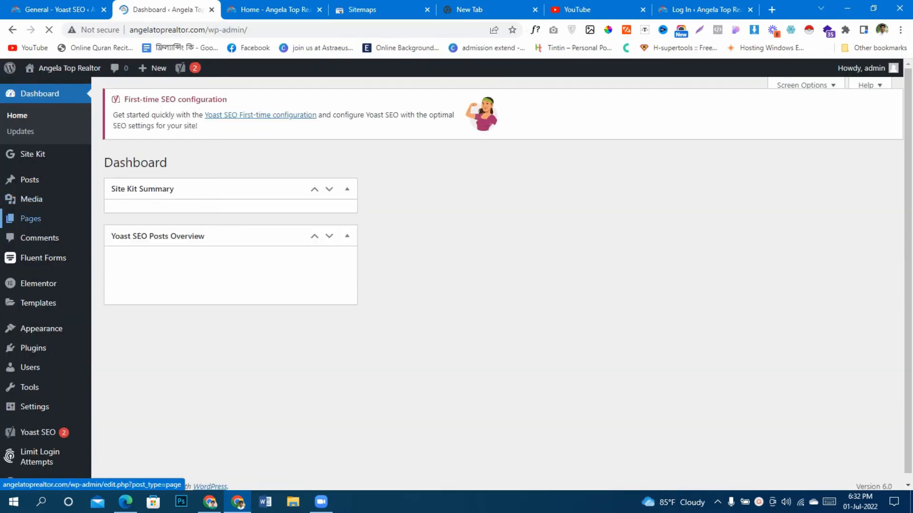
pyautogui.click(117, 220)
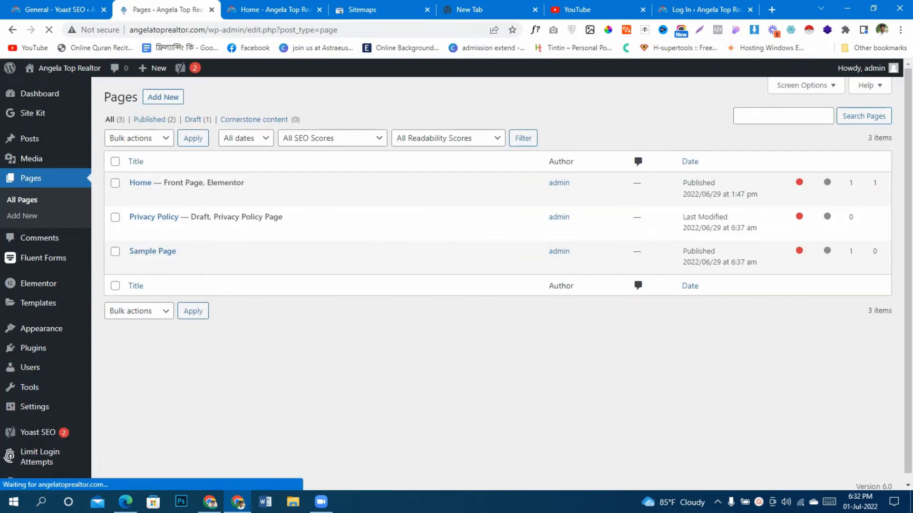
pyautogui.rightClick(266, 199)
pyautogui.click(318, 208)
pyautogui.click(238, 9)
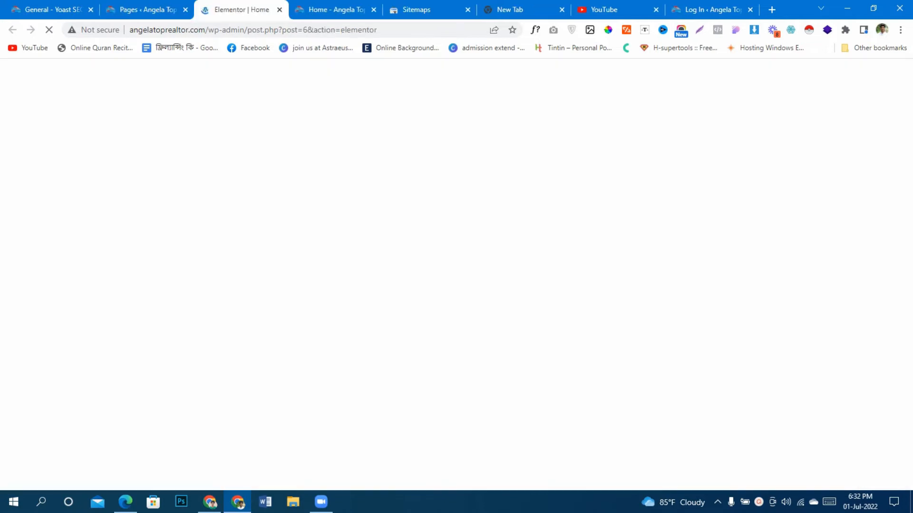
# Step: Review the realtor introduction section on the live home page
pyautogui.click(336, 9)
pyautogui.scroll(-13, 451, 280)
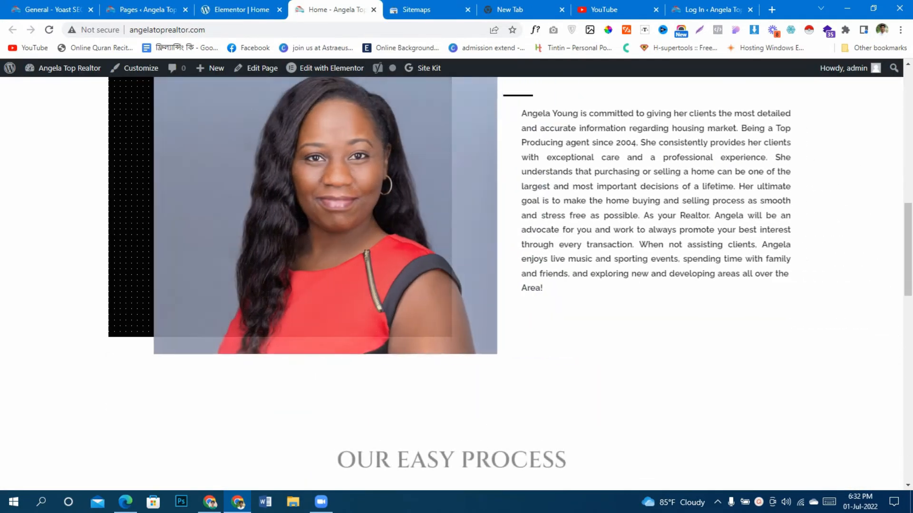
pyautogui.scroll(3, 452, 281)
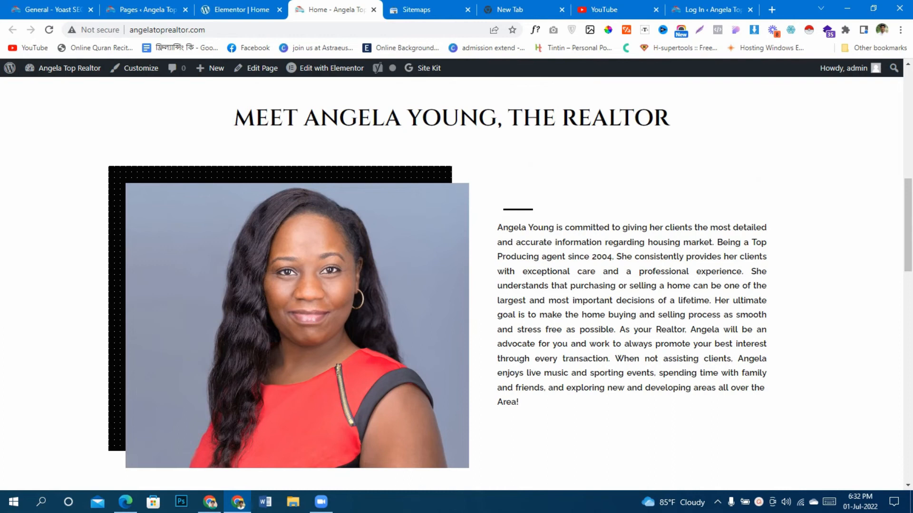
# Step: Return to the Home page's Elementor editor, dismiss the Yoast SEO notice, and show the Yoast SEO options in its page settings
pyautogui.click(155, 10)
pyautogui.click(243, 10)
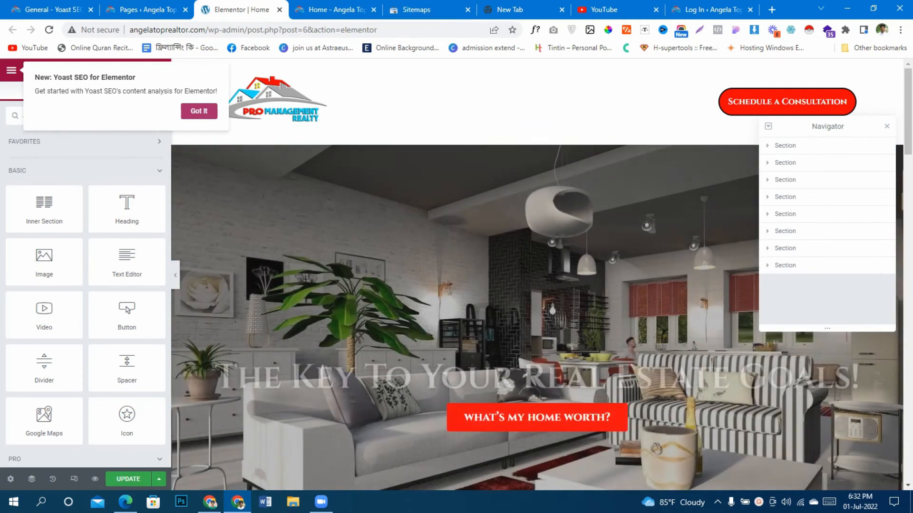
pyautogui.click(199, 112)
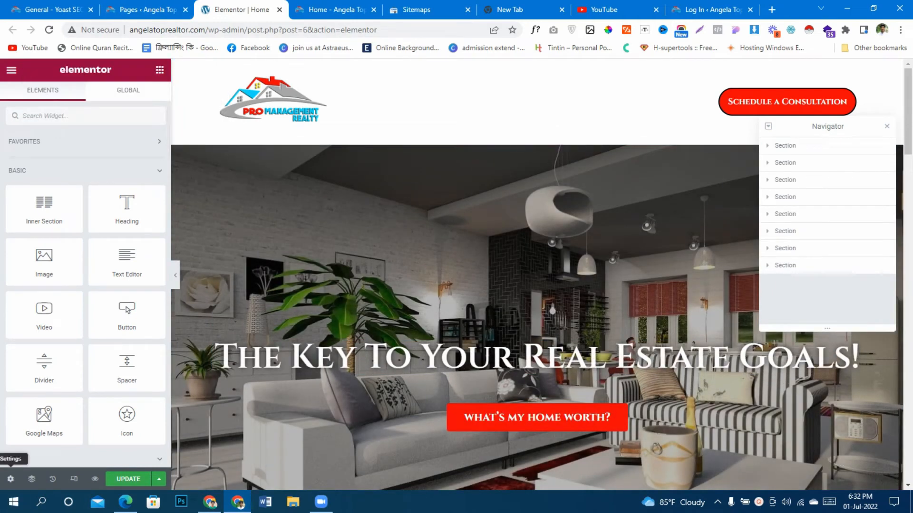
pyautogui.click(10, 479)
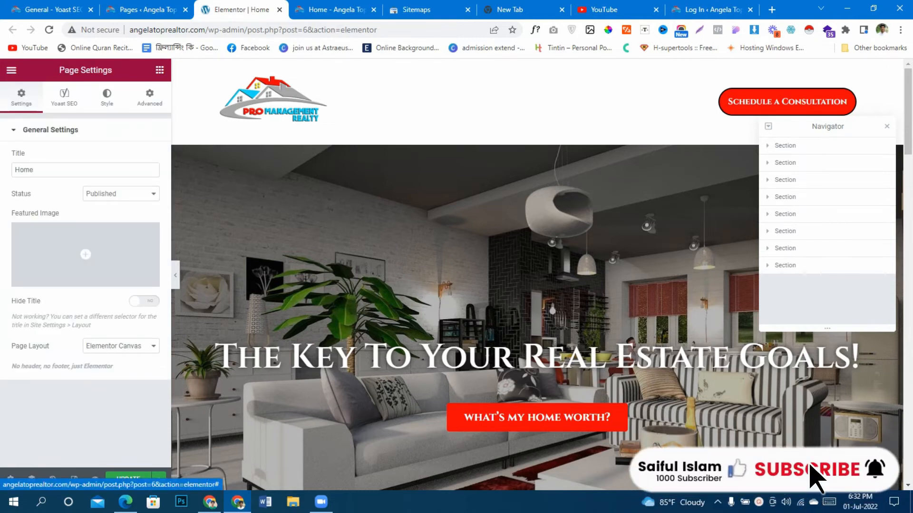
pyautogui.click(64, 98)
pyautogui.scroll(-2, 86, 285)
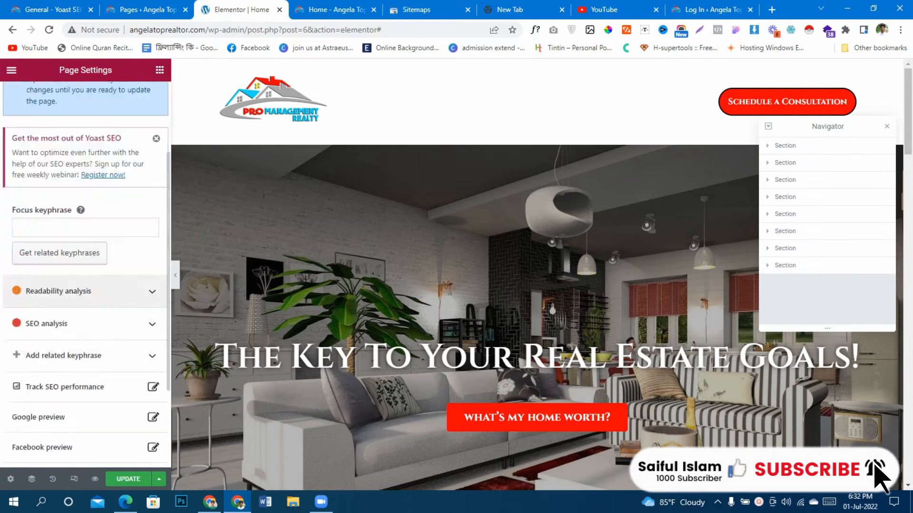
# Step: Set the Home page's Yoast focus keyphrase to "Angela Top Realtor"
pyautogui.scroll(2, 85, 291)
pyautogui.click(85, 284)
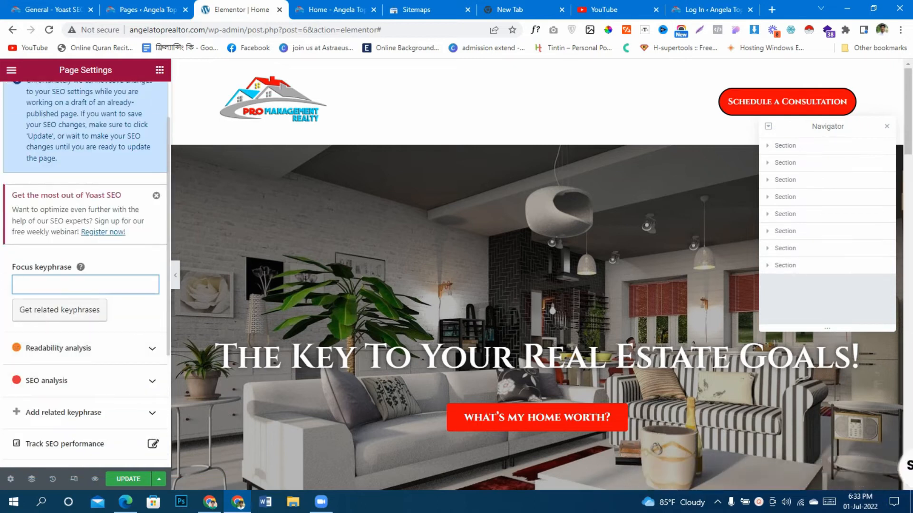
pyautogui.scroll(2, 86, 238)
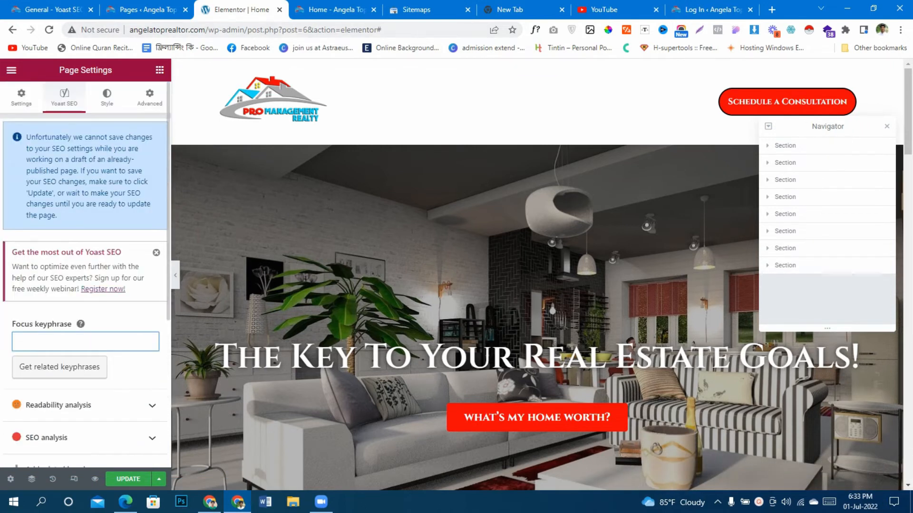
pyautogui.write('Angela Top Realtor')
pyautogui.scroll(-5, 85, 275)
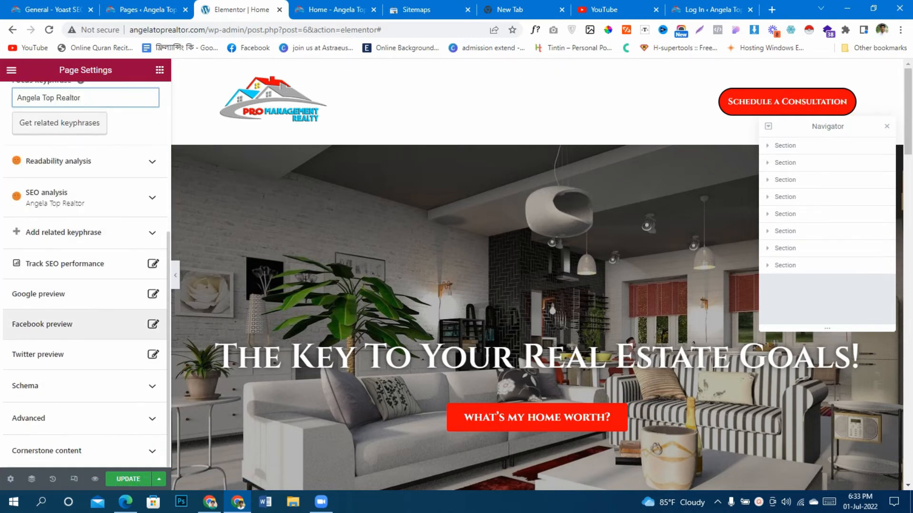
# Step: In the Google preview, fill the meta description with the introduction text copied from the live home page, up to "since 2004"
pyautogui.click(72, 294)
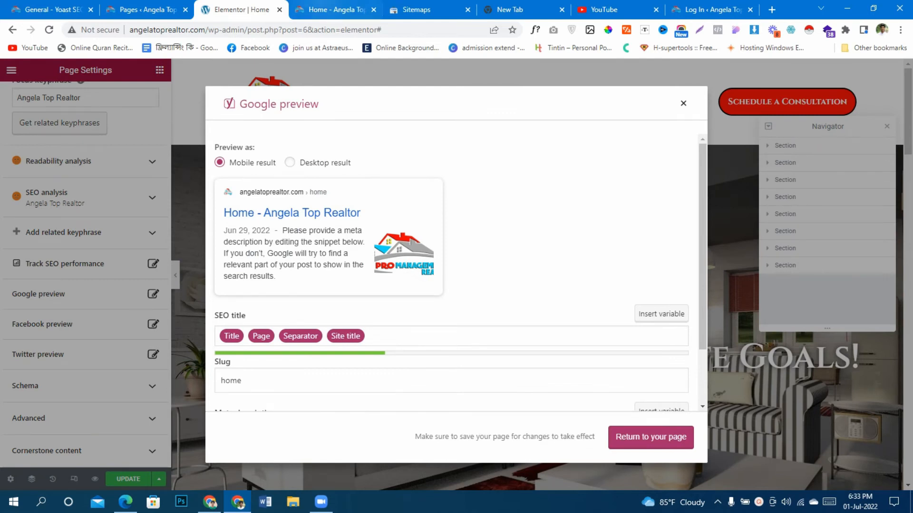
pyautogui.click(337, 9)
pyautogui.moveTo(497, 227); pyautogui.dragTo(615, 257)
pyautogui.hotkey('ctrl', 'c')
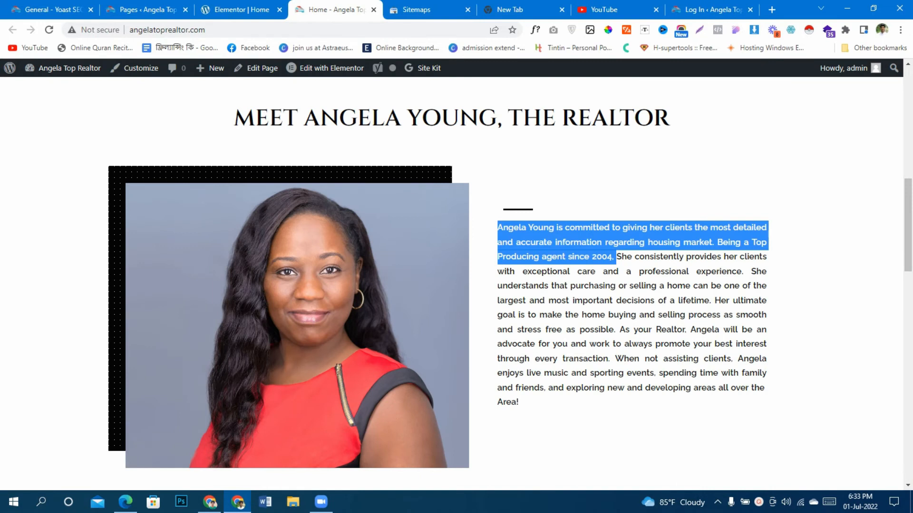
pyautogui.click(240, 9)
pyautogui.scroll(-3, 452, 286)
pyautogui.click(362, 310)
pyautogui.click(361, 373)
pyautogui.hotkey('ctrl', 'v')
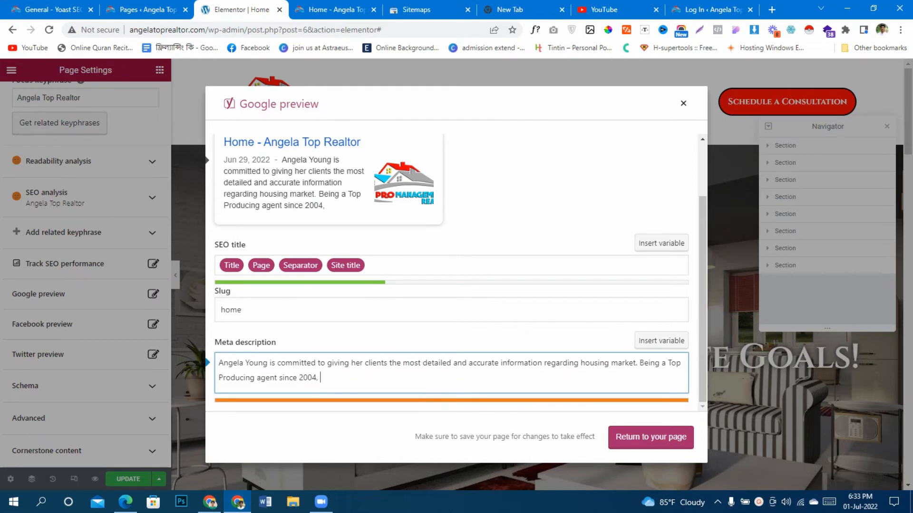
pyautogui.scroll(2, 452, 271)
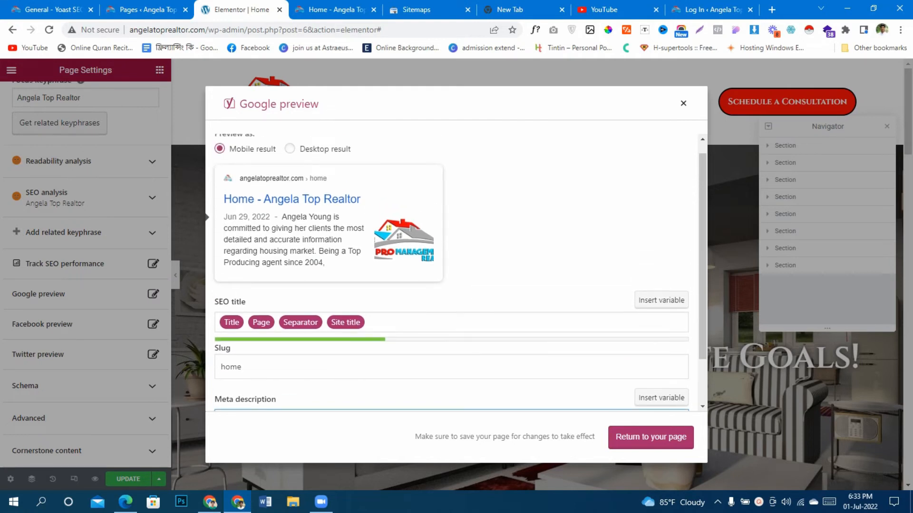
# Step: Remove the Title and Separator variables from the Home page's SEO title
pyautogui.click(225, 323)
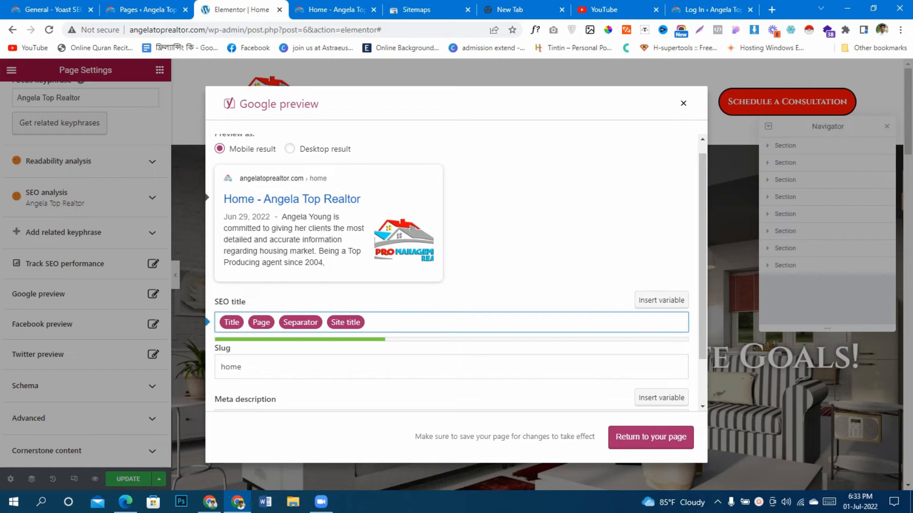
pyautogui.press('Delete')
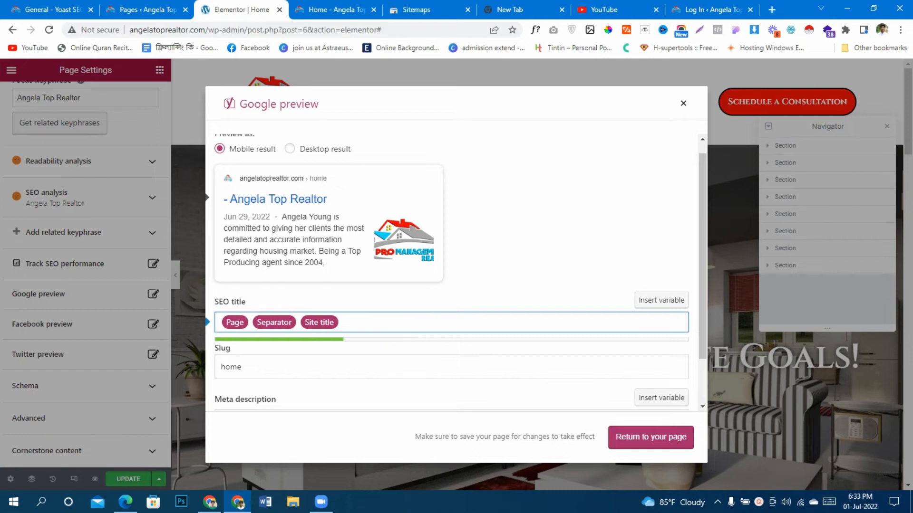
pyautogui.press('Delete')
# Step: Add the text "- Your Trusted Realtor" after the Site title variable in the SEO title
pyautogui.write('- Vest')
pyautogui.press('BackSpace')
pyautogui.press('BackSpace')
pyautogui.press('BackSpace')
pyautogui.press('BackSpace')
pyautogui.write('BEst')
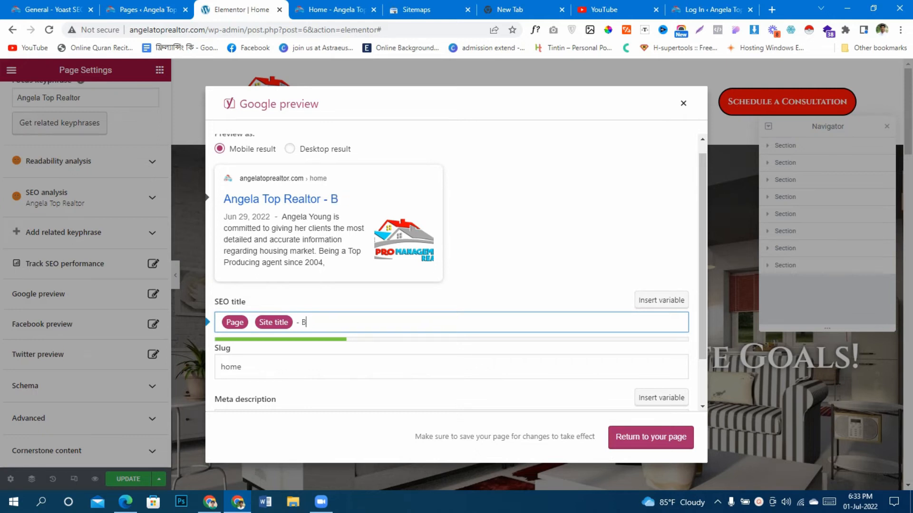
pyautogui.press('BackSpace')
pyautogui.press('BackSpace')
pyautogui.press('BackSpace')
pyautogui.write('est Real')
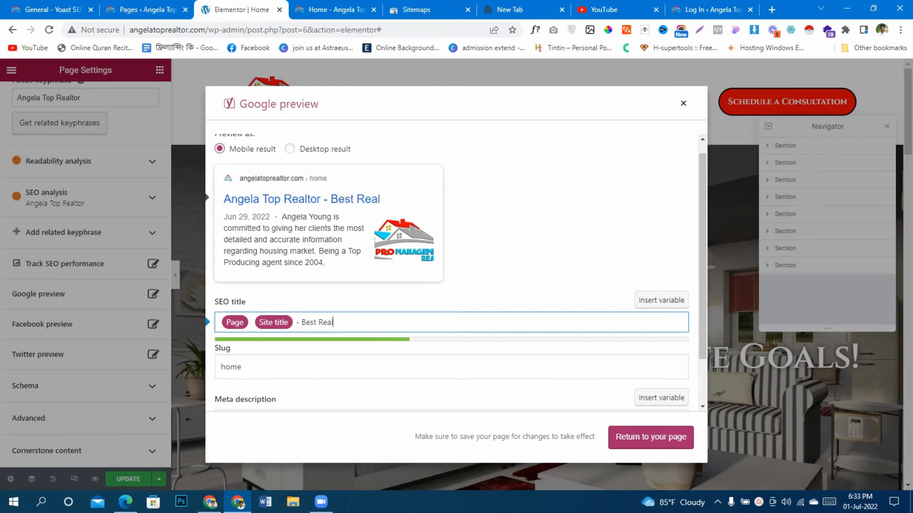
pyautogui.write('t')
pyautogui.press('BackSpace')
pyautogui.press('BackSpace')
pyautogui.press('BackSpace')
pyautogui.press('BackSpace')
pyautogui.press('BackSpace')
pyautogui.press('BackSpace')
pyautogui.press('BackSpace')
pyautogui.press('BackSpace')
pyautogui.press('BackSpace')
pyautogui.press('BackSpace')
pyautogui.write('Your Trusted Realtor')
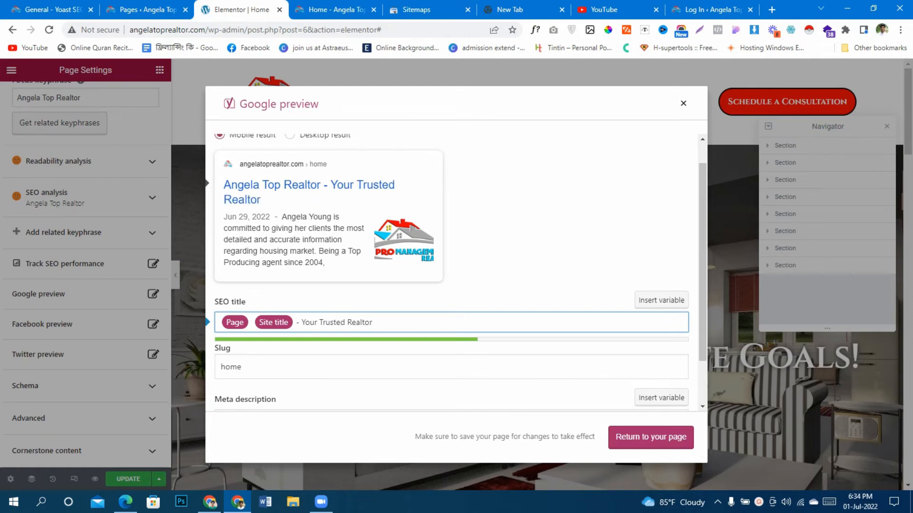
# Step: Check the meta description, return from the Google preview to the page, and update the Home page
pyautogui.scroll(-1, 456, 272)
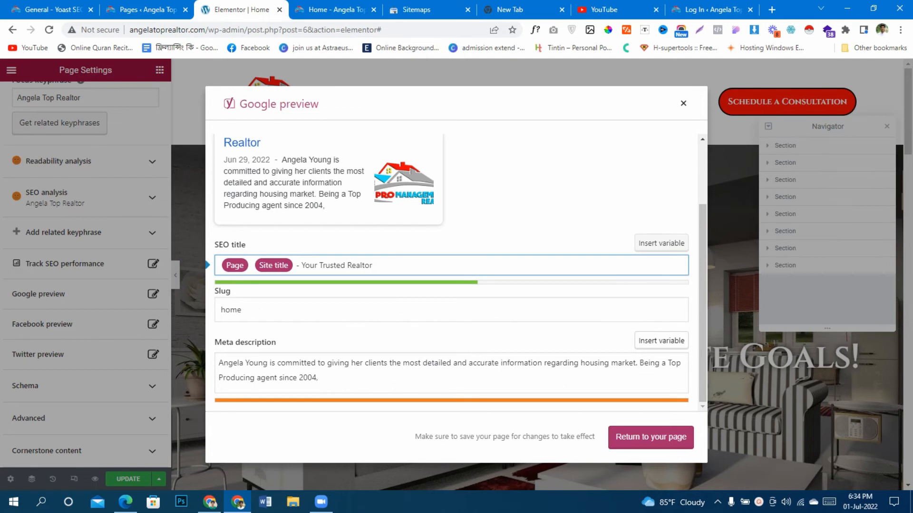
pyautogui.click(651, 437)
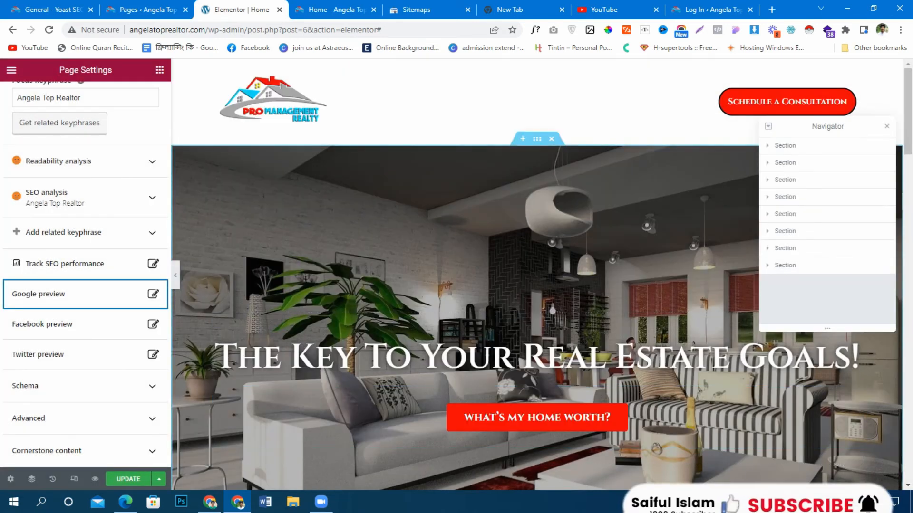
pyautogui.click(128, 480)
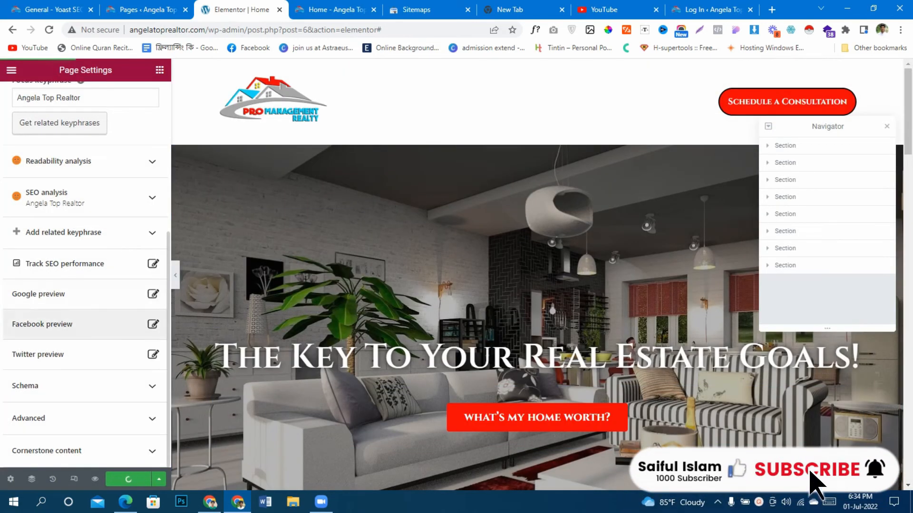
# Step: Reopen the Google preview and save a screenshot of its mobile result to the Desktop as a PNG named "mobile view"
pyautogui.click(85, 294)
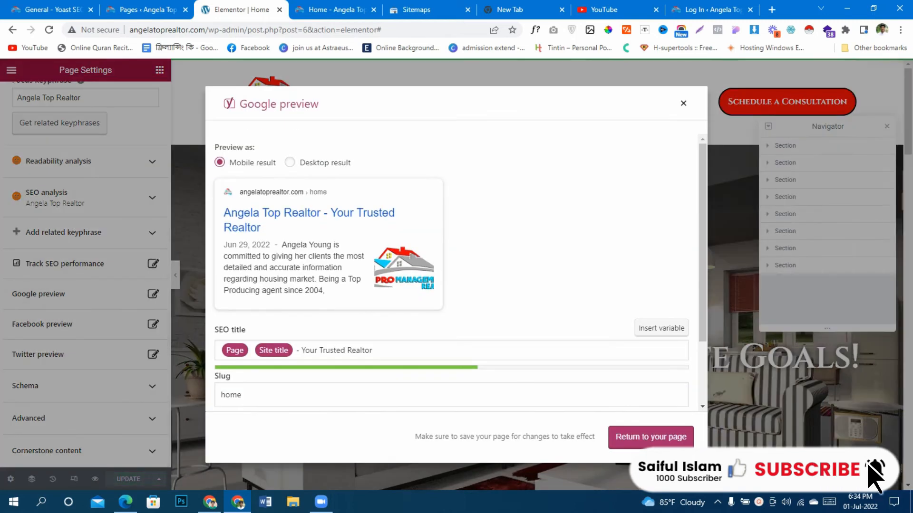
pyautogui.scroll(-3, 86, 294)
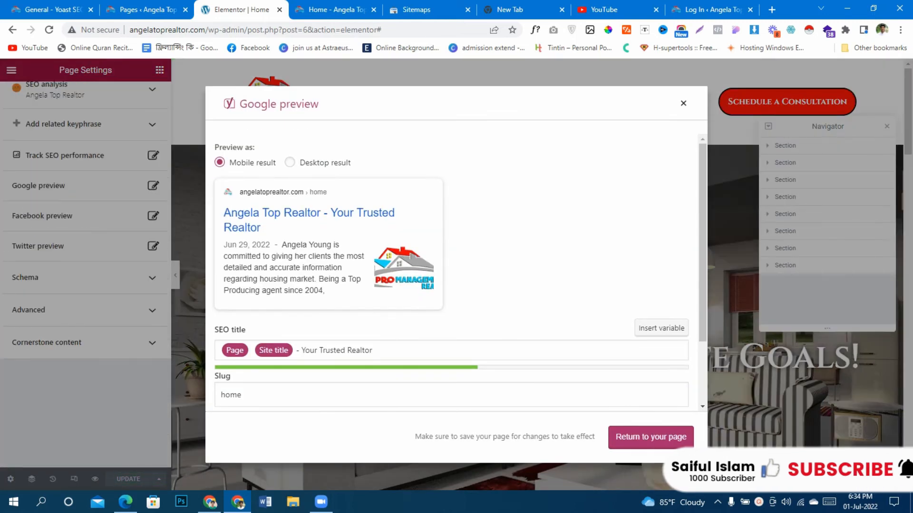
pyautogui.press('Print')
pyautogui.moveTo(209, 89); pyautogui.dragTo(698, 422)
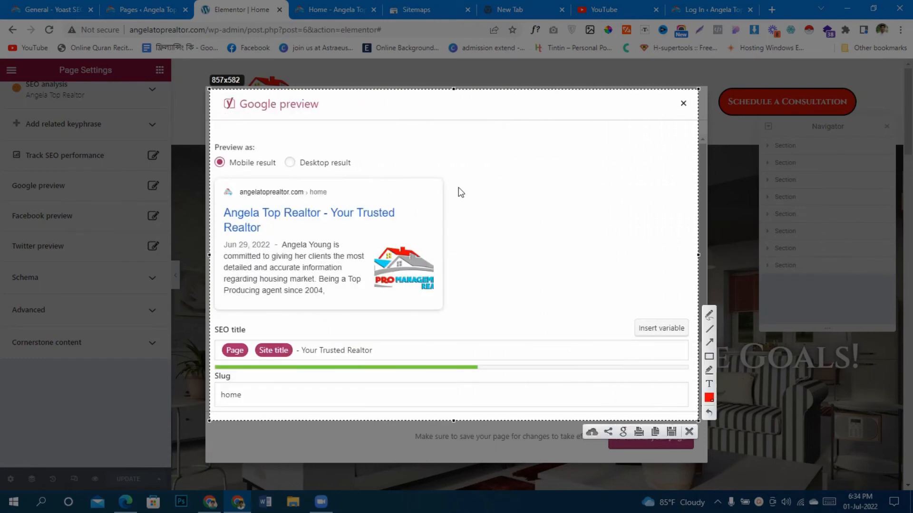
pyautogui.hotkey('ctrl', 's')
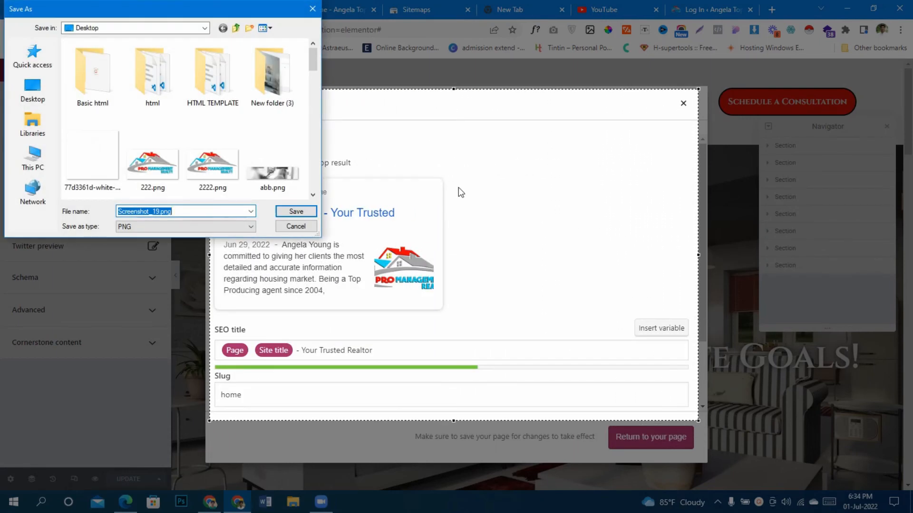
pyautogui.write('mobile view')
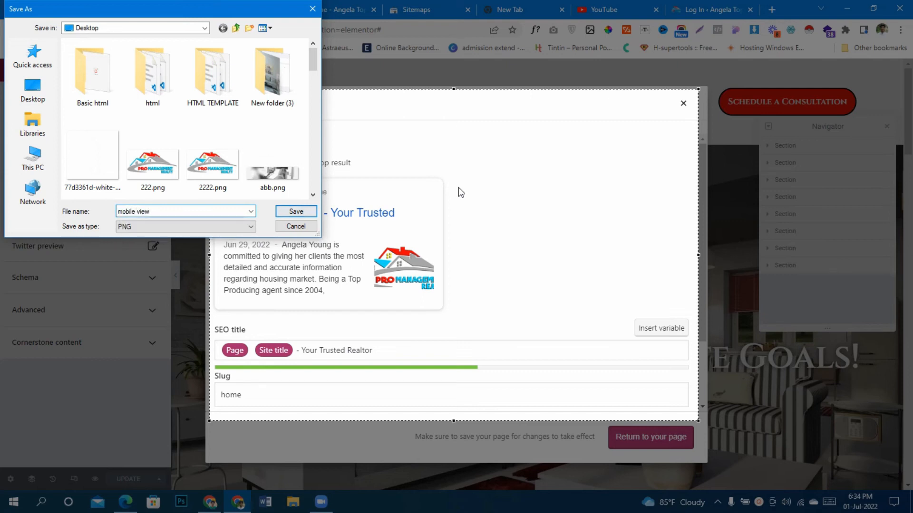
pyautogui.press('Return')
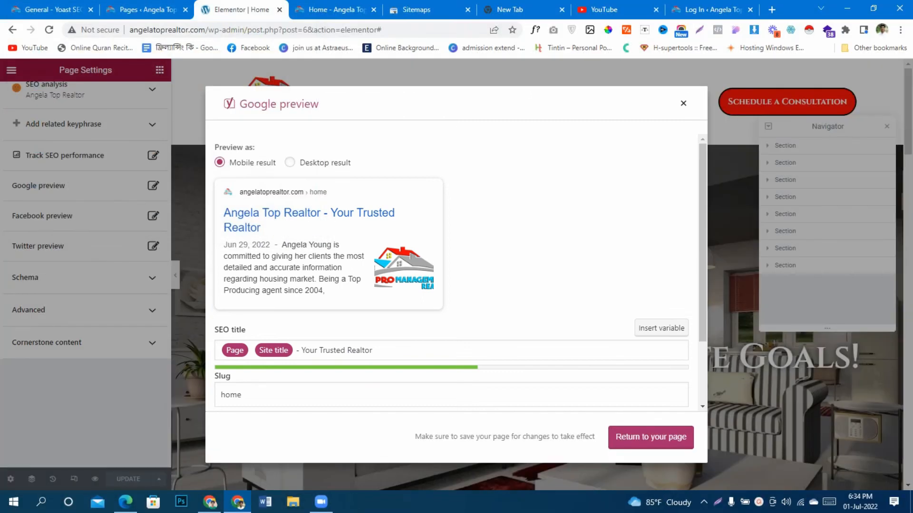
# Step: Switch the Google preview to the desktop result and save a screenshot of it to the Desktop as "computer version"
pyautogui.click(289, 163)
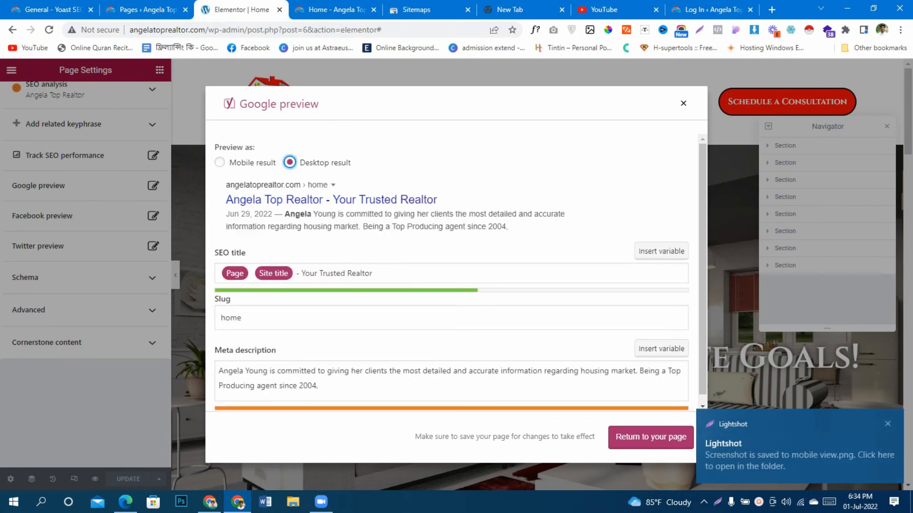
pyautogui.press('Print')
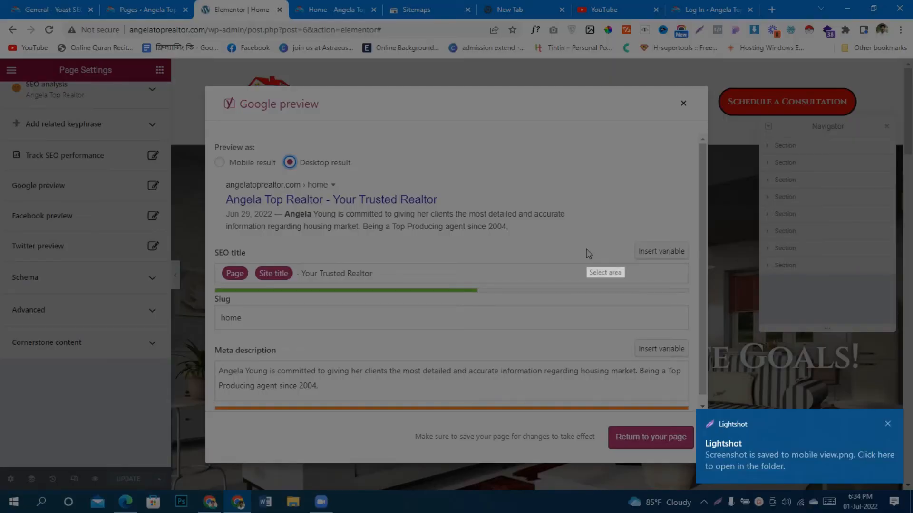
pyautogui.moveTo(209, 78); pyautogui.dragTo(690, 461)
pyautogui.hotkey('ctrl', 's')
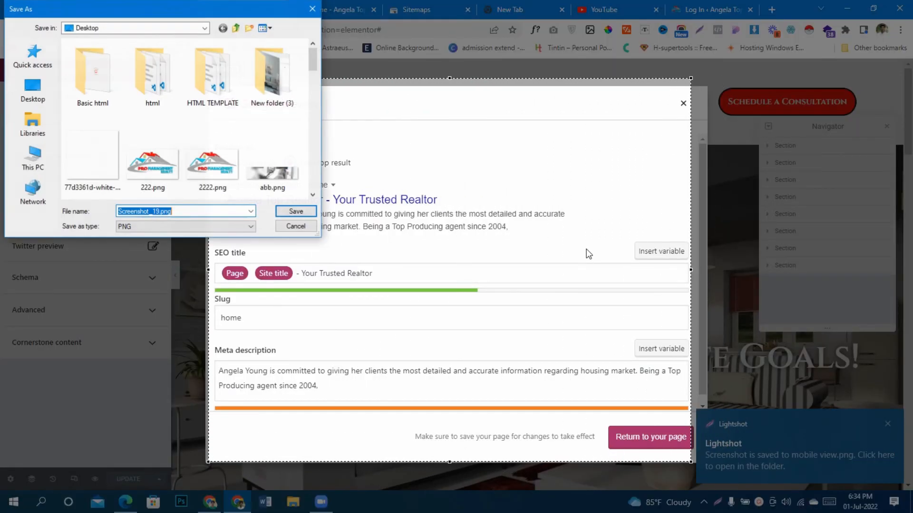
pyautogui.write('computer version')
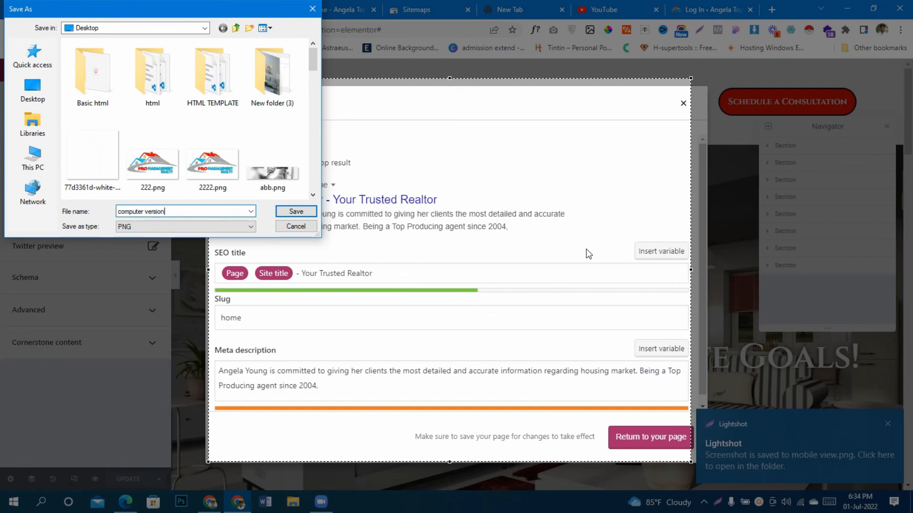
pyautogui.press('Return')
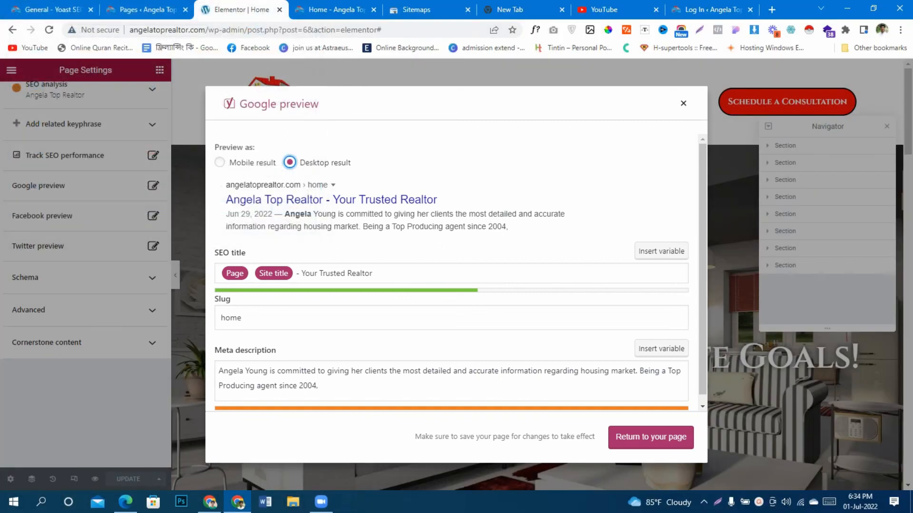
# Step: Close the Google preview and look over the Home page's sections in the editor
pyautogui.click(651, 437)
pyautogui.scroll(-10, 457, 305)
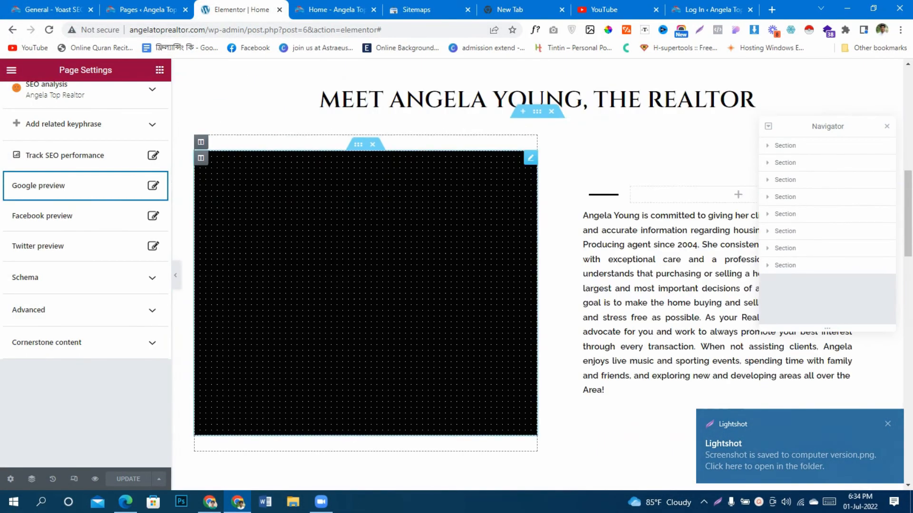
pyautogui.scroll(-10, 538, 275)
pyautogui.scroll(8, 537, 276)
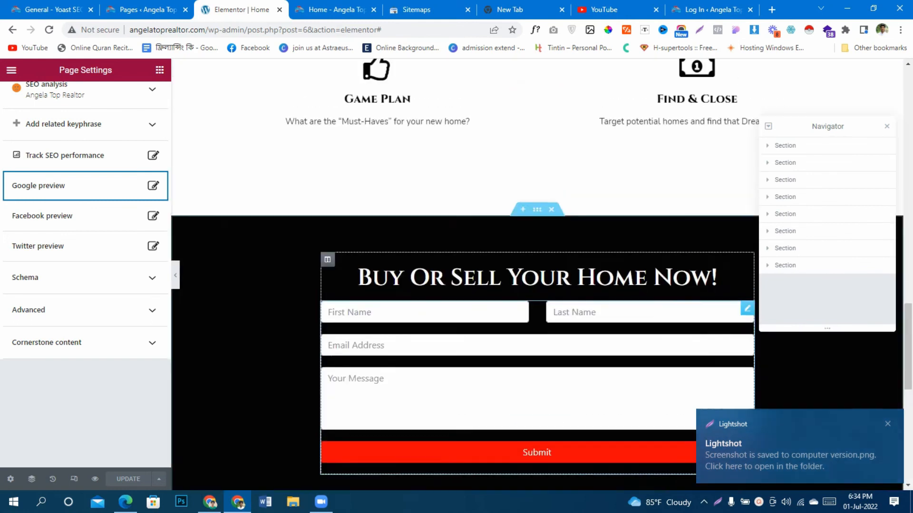
pyautogui.scroll(15, 537, 276)
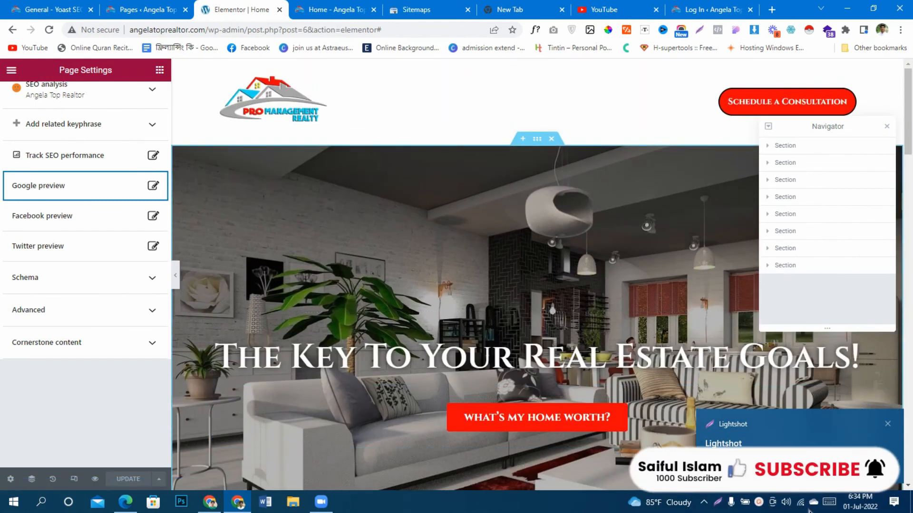
# Step: Open the live site in a new tab from the WordPress Pages screen and look through its home page sections
pyautogui.click(146, 10)
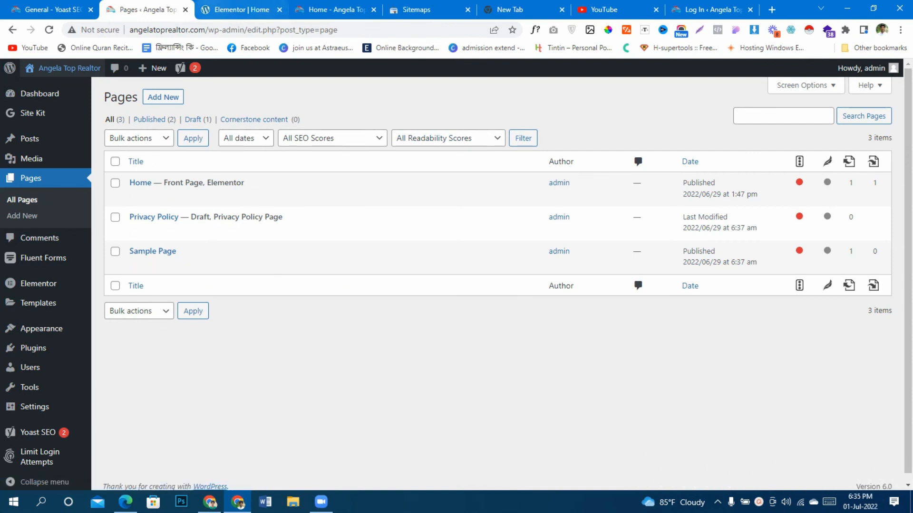
pyautogui.moveTo(62, 68)
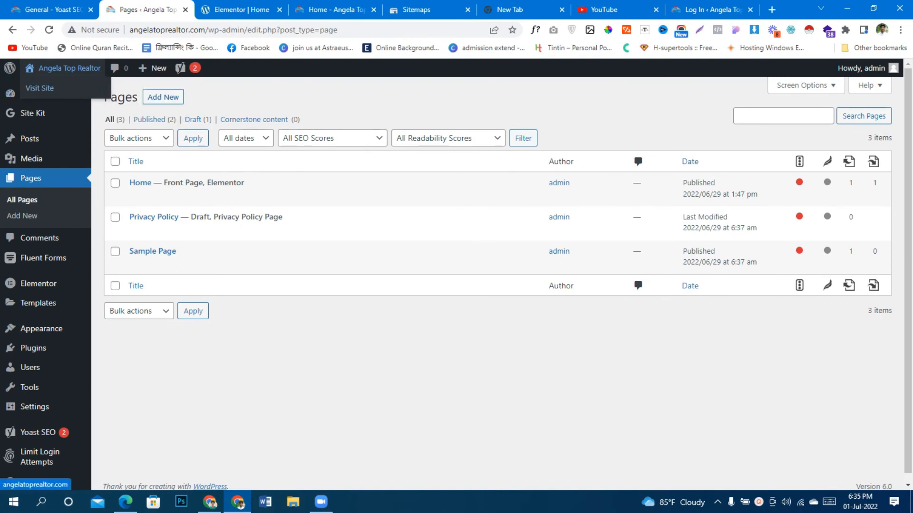
pyautogui.click(37, 88)
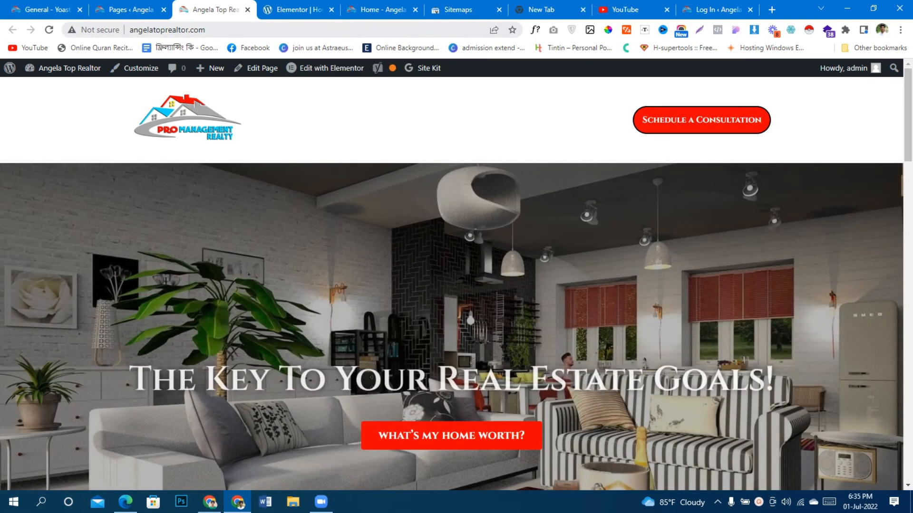
pyautogui.scroll(-15, 457, 281)
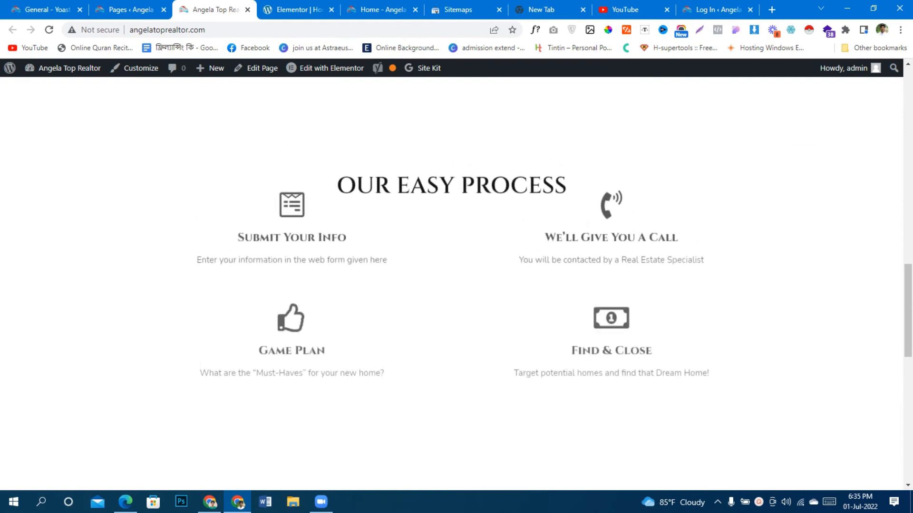